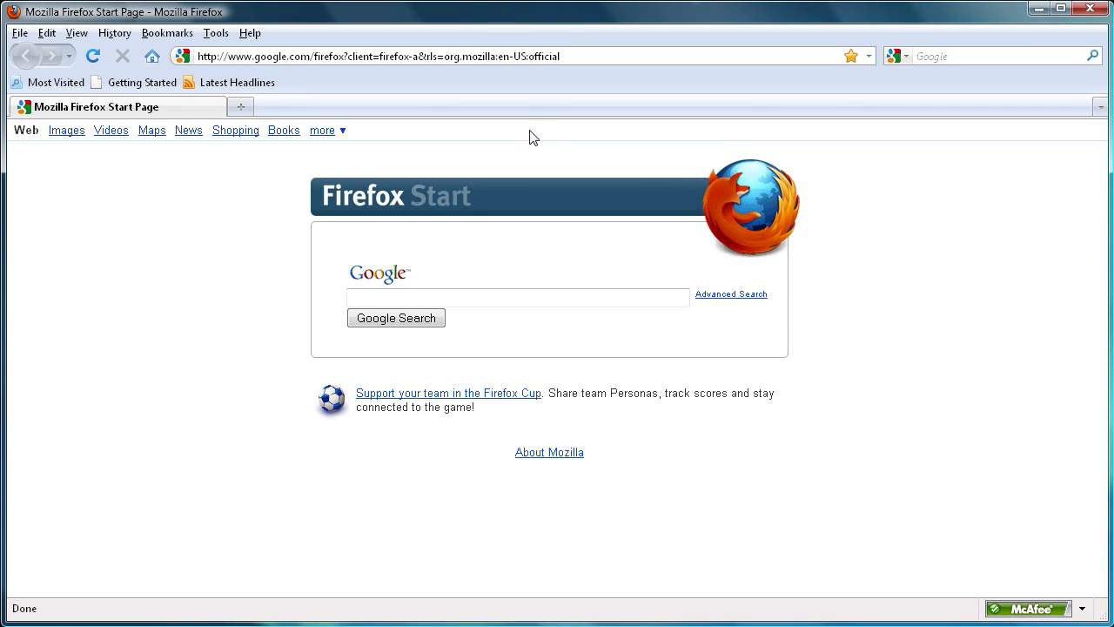
Step: Open the XAMPP Control Panel to check the Apache and MySQL modules, then minimize it
{"action": "left_click", "coordinate": [756, 626]}
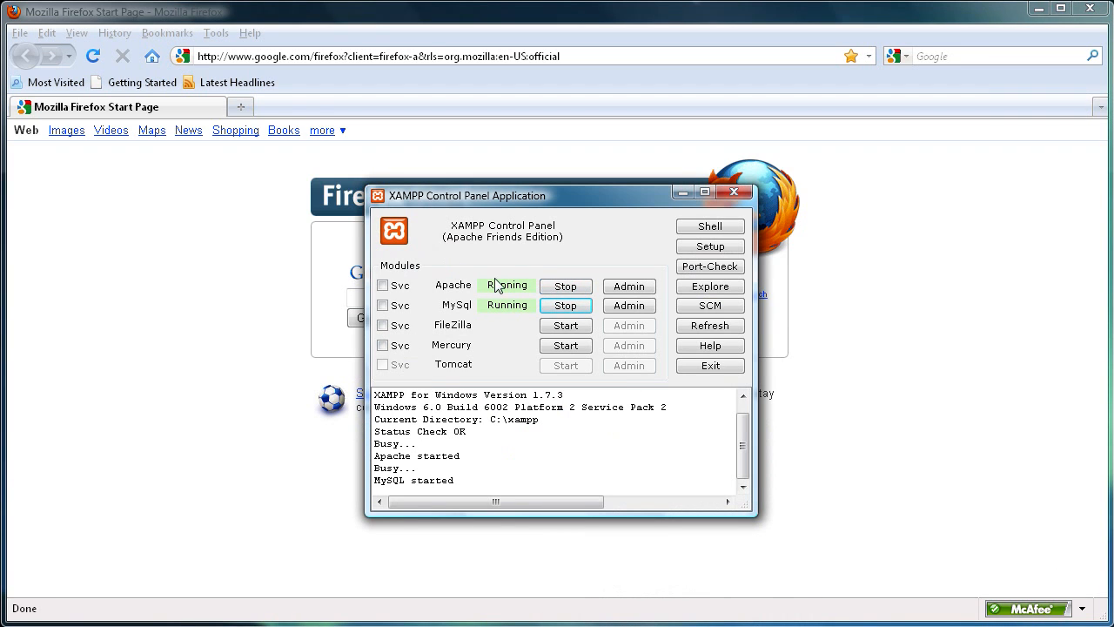
{"action": "left_click", "coordinate": [681, 192]}
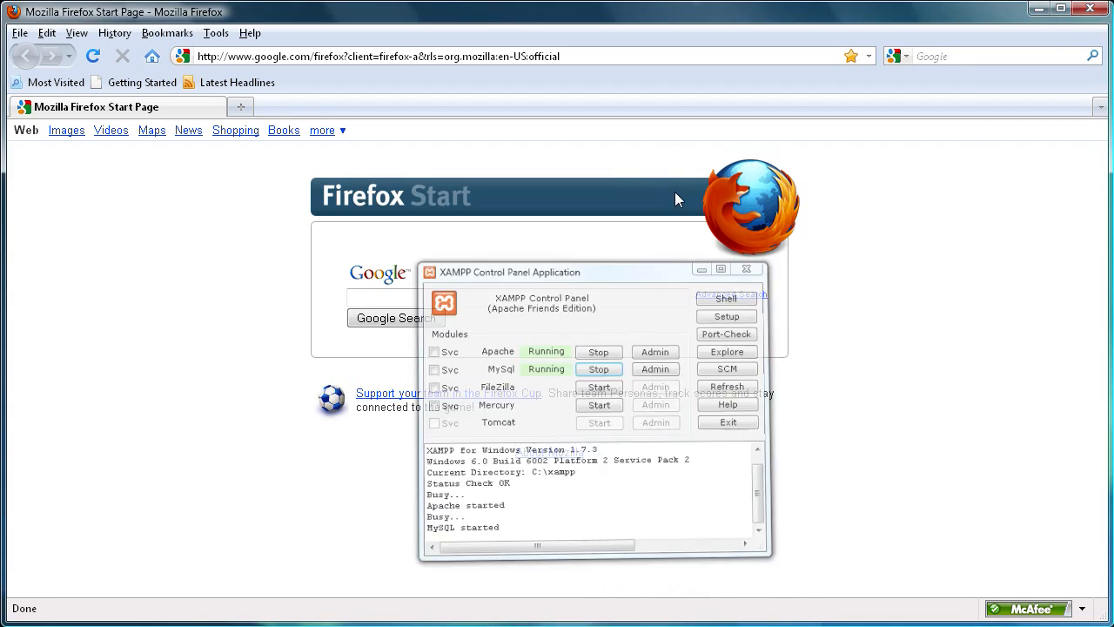
Step: Go to localhost/phpmyadmin in the browser
{"action": "left_click", "coordinate": [572, 60]}
{"action": "type", "text": "loca"}
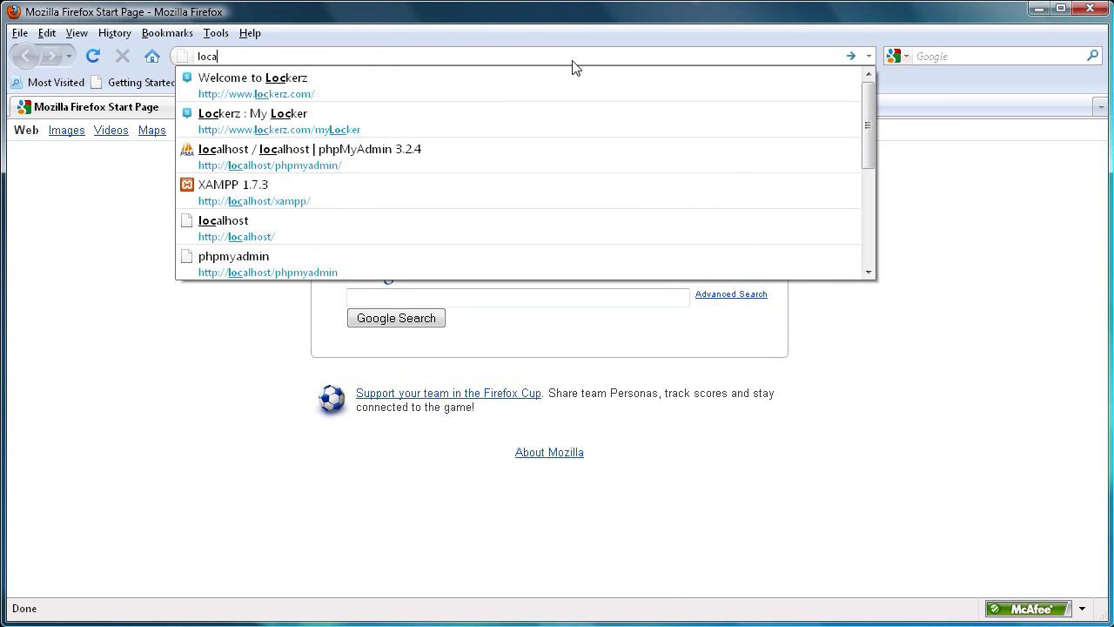
{"action": "type", "text": "lhost/"}
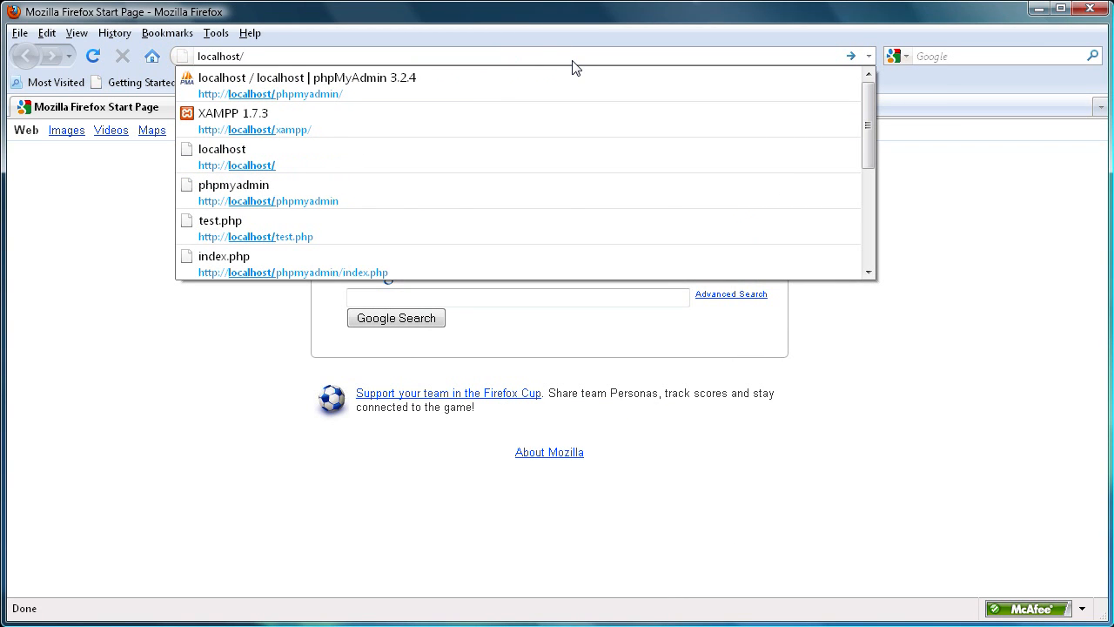
{"action": "type", "text": "phpmyad"}
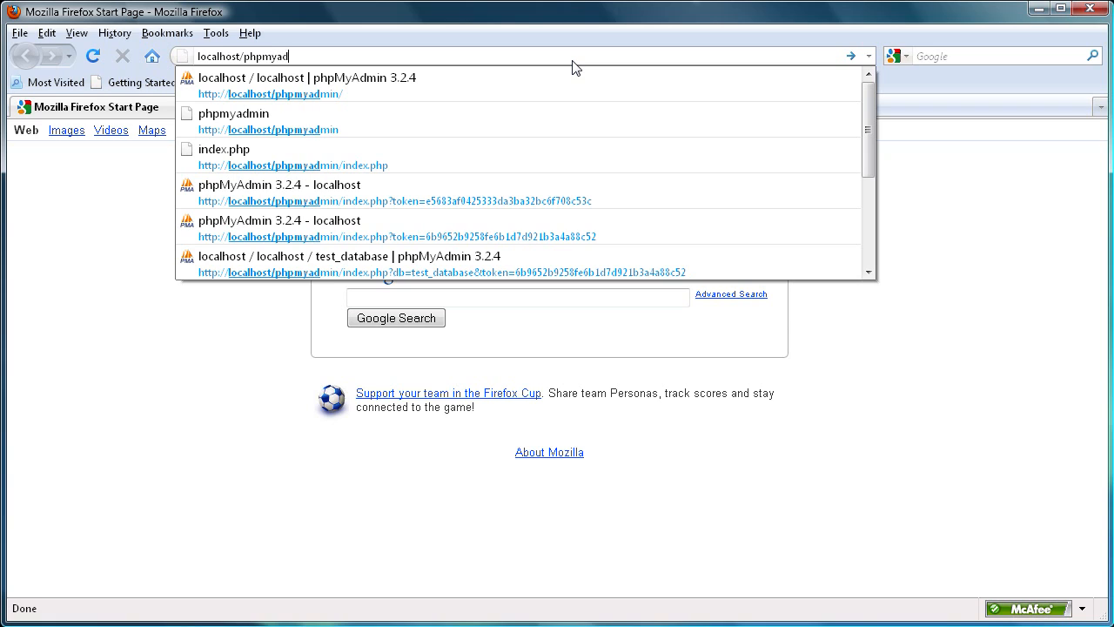
{"action": "type", "text": "min"}
{"action": "key", "text": "Return"}
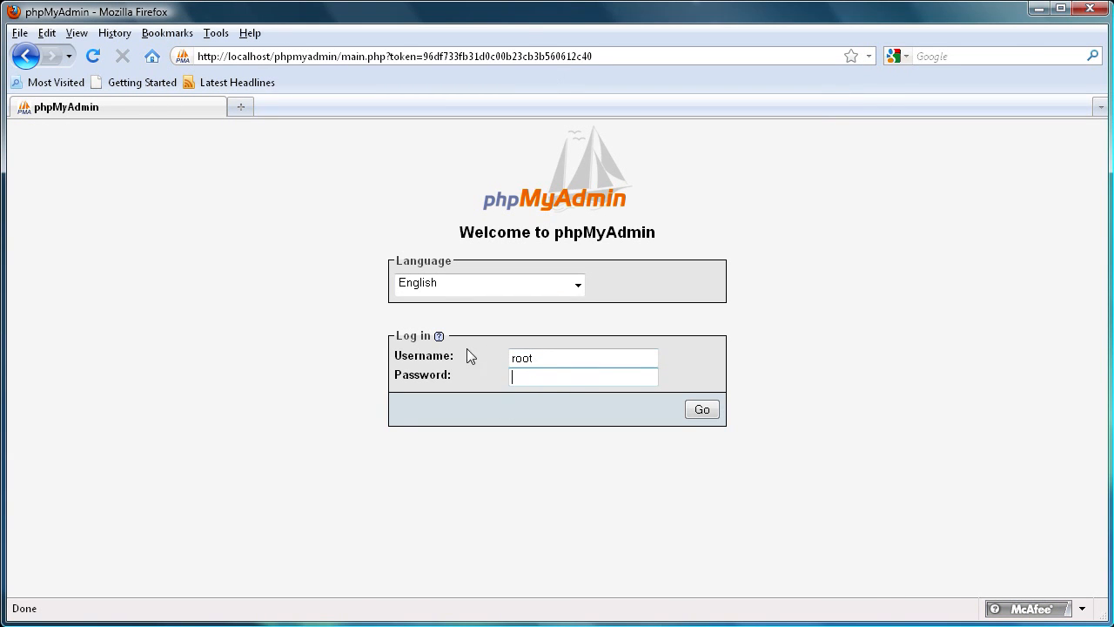
Step: Log in to phpMyAdmin as root by entering the account password
{"action": "type", "text": "•••••••"}
{"action": "left_click", "coordinate": [703, 410]}
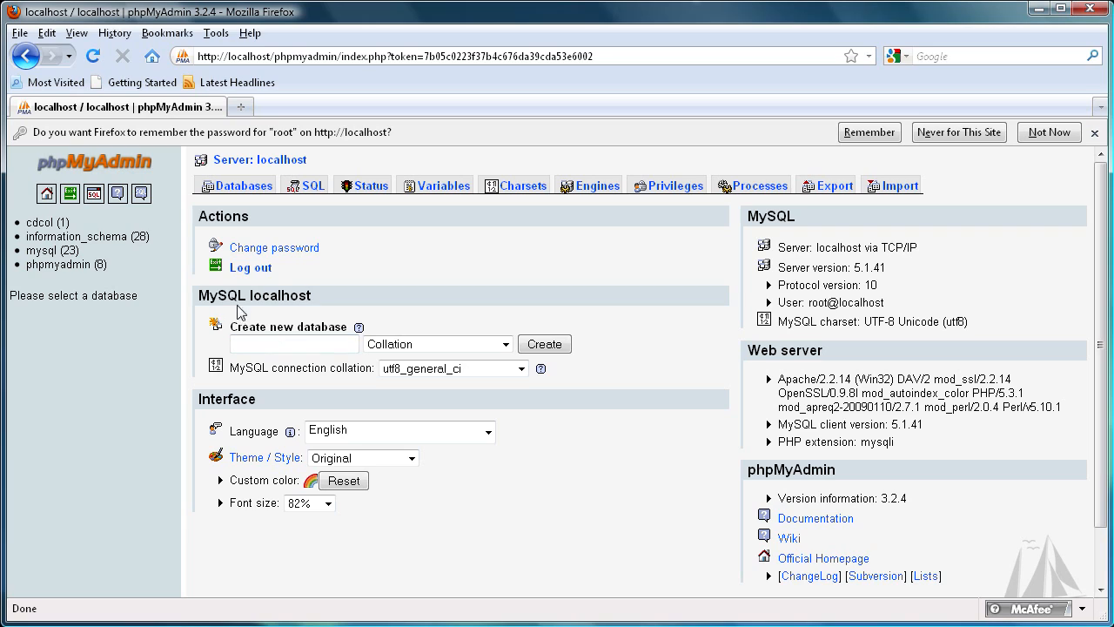
Step: Create a new database named test_database
{"action": "left_click", "coordinate": [313, 346]}
{"action": "type", "text": "test_database"}
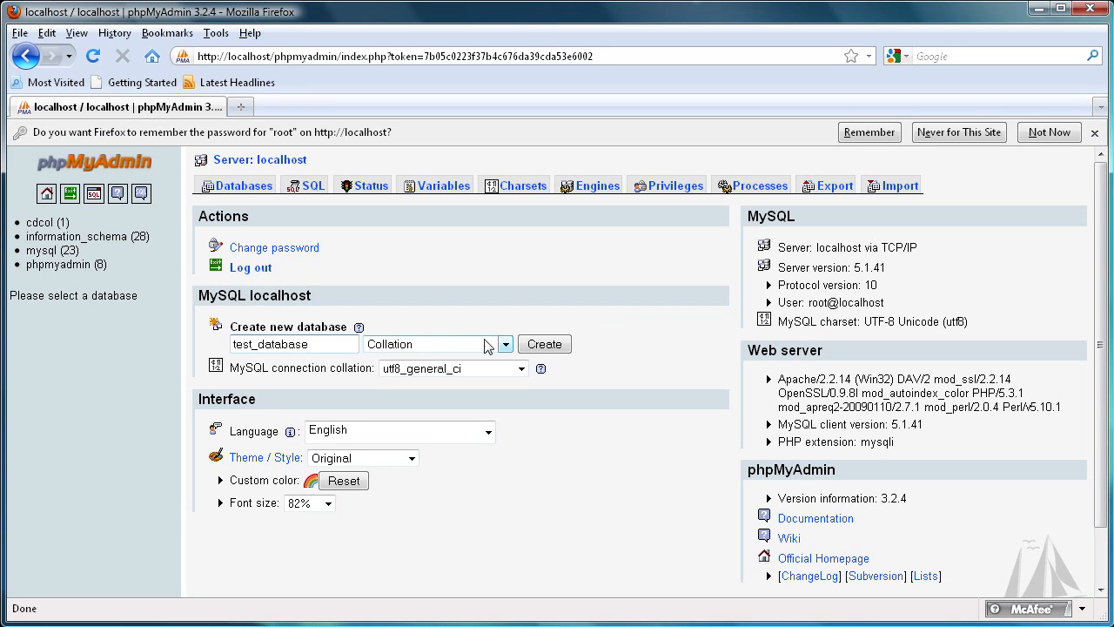
{"action": "left_click", "coordinate": [544, 344]}
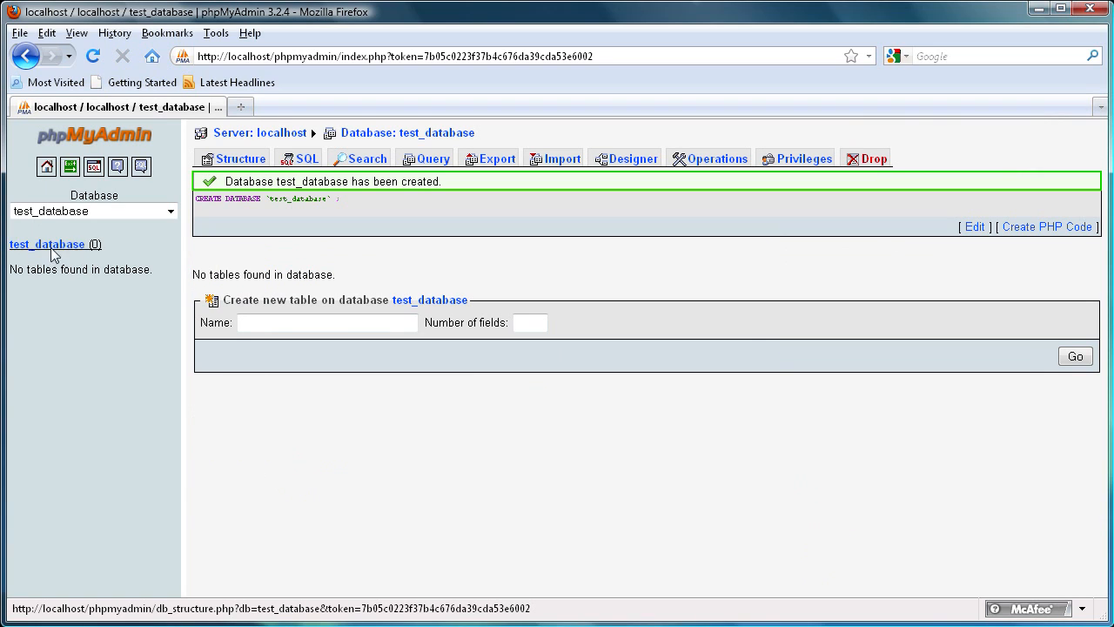
Step: Create a new table named members with 7 fields in test_database
{"action": "left_click", "coordinate": [322, 320]}
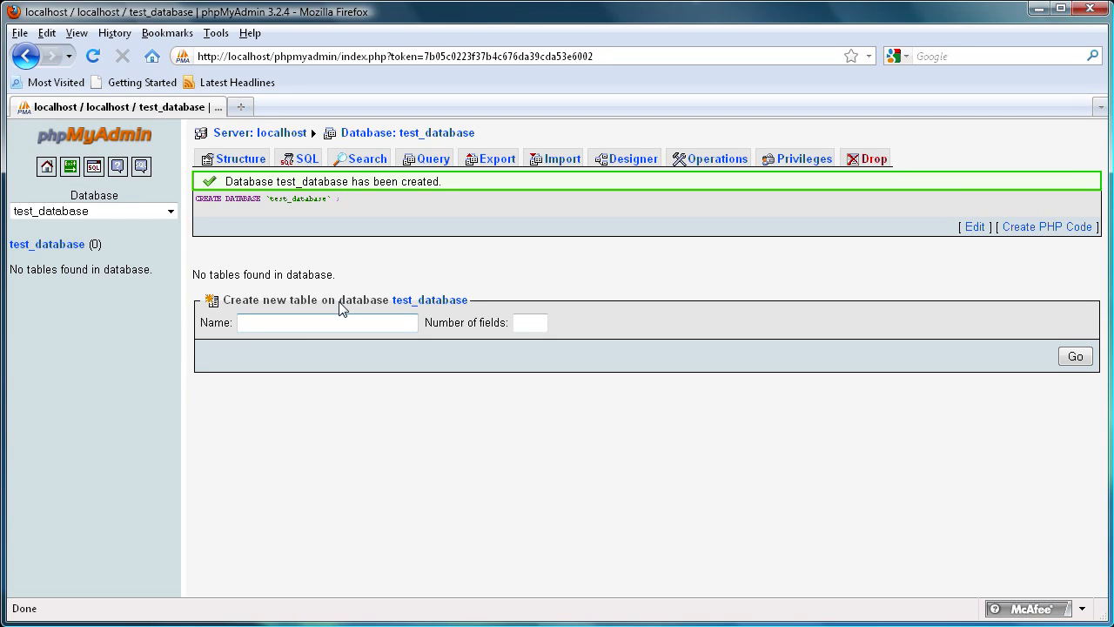
{"action": "type", "text": "members"}
{"action": "left_click", "coordinate": [522, 325]}
{"action": "type", "text": "7"}
{"action": "left_click", "coordinate": [1078, 356]}
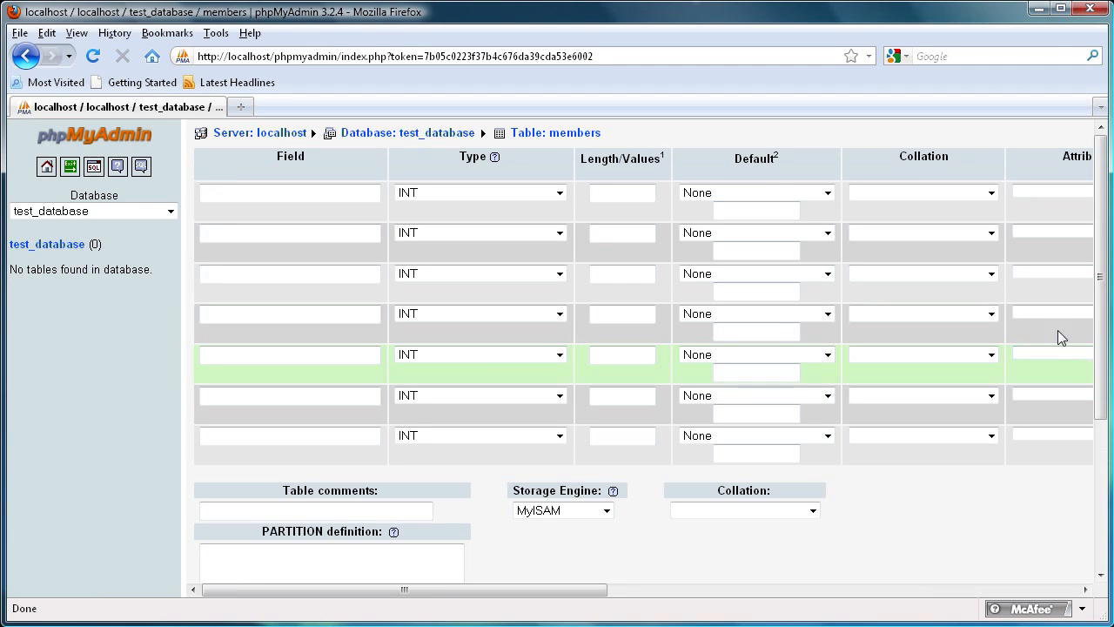
{"action": "left_click", "coordinate": [295, 195]}
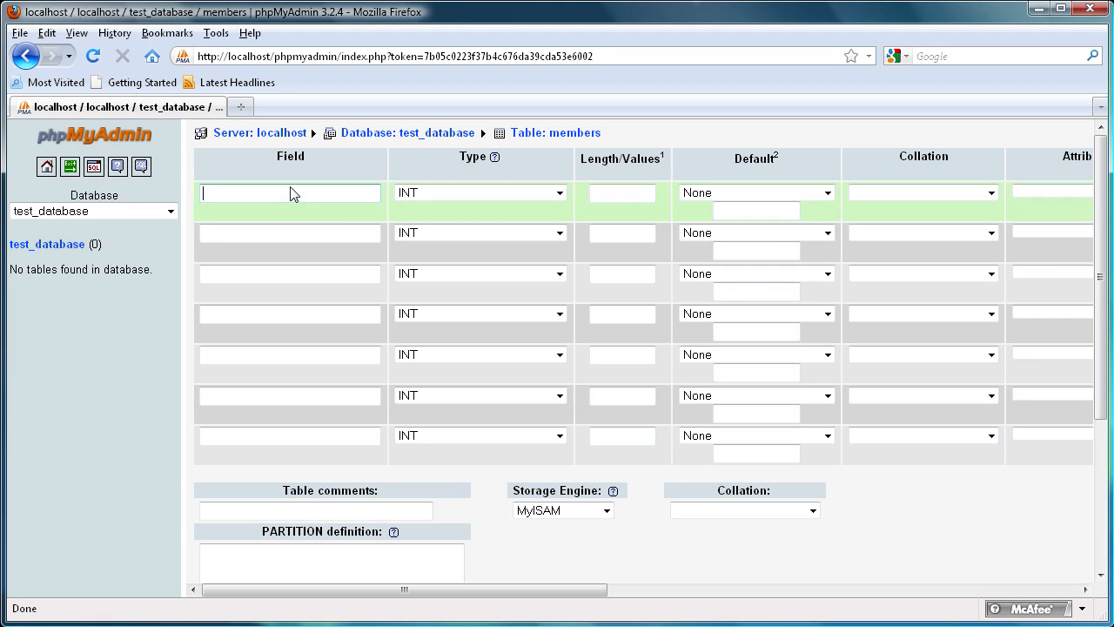
{"action": "left_click", "coordinate": [275, 234]}
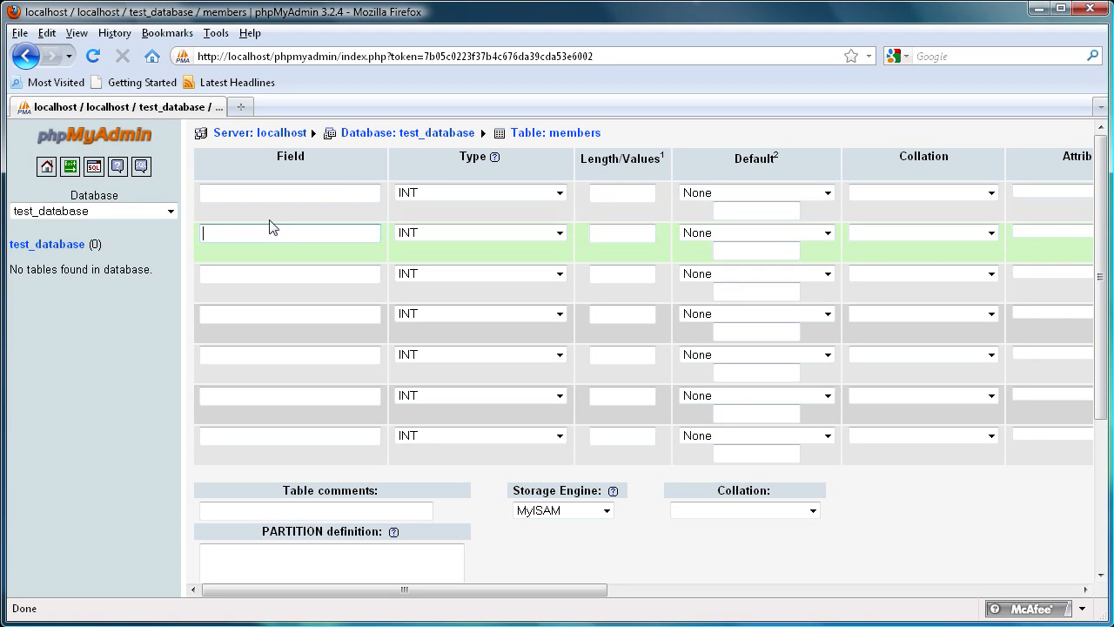
{"action": "left_click", "coordinate": [261, 199]}
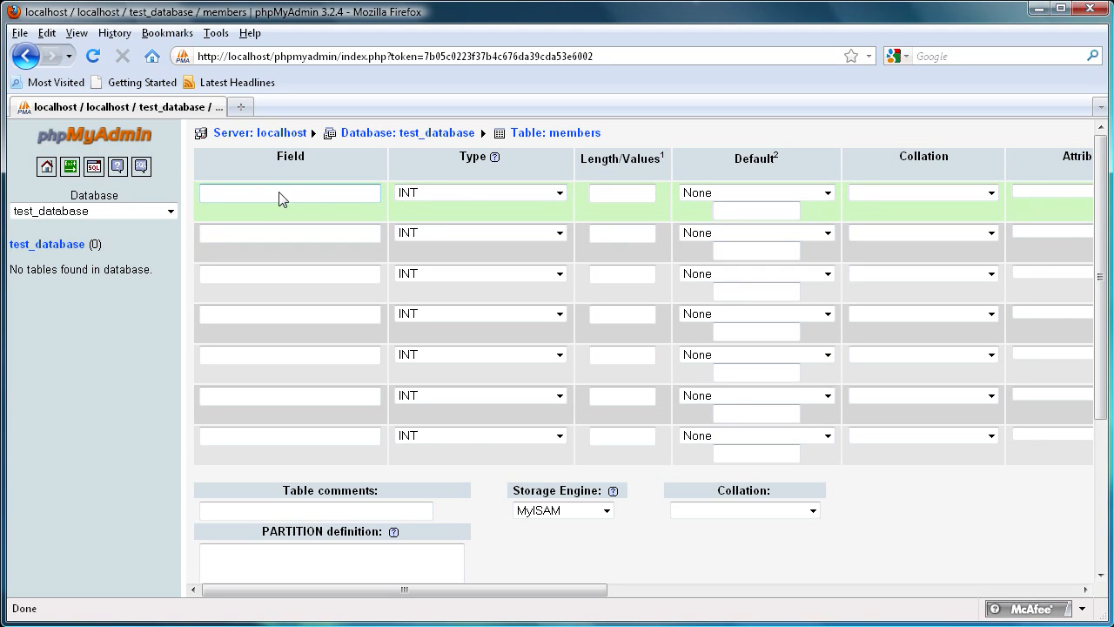
{"action": "left_click", "coordinate": [281, 235]}
{"action": "left_click", "coordinate": [281, 277]}
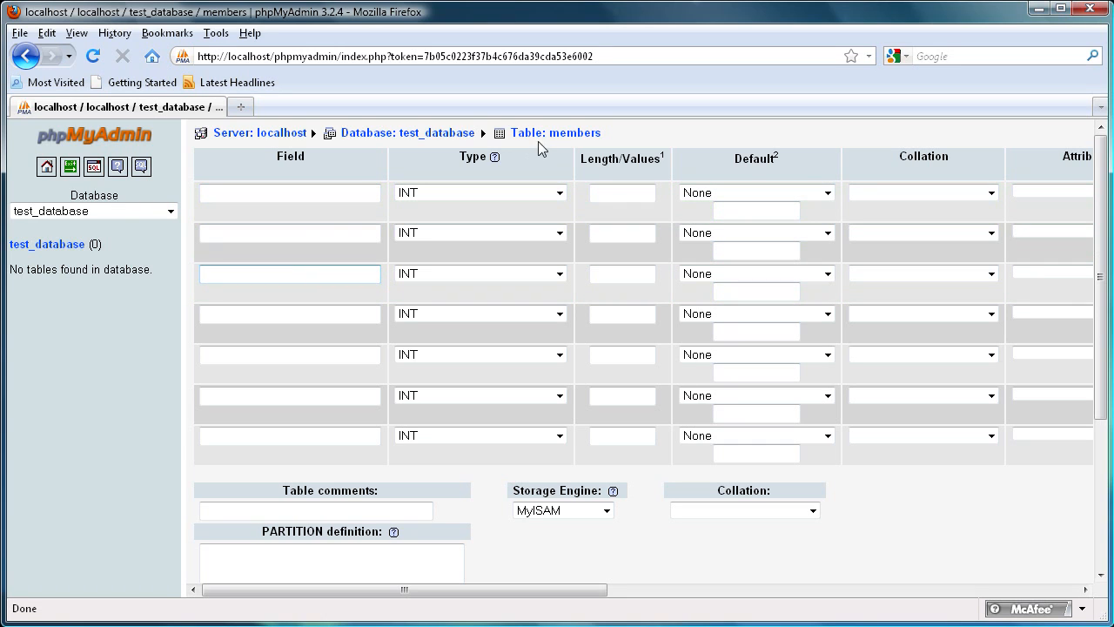
Step: Name the first three fields id, username and sign_up_date
{"action": "left_click", "coordinate": [298, 200]}
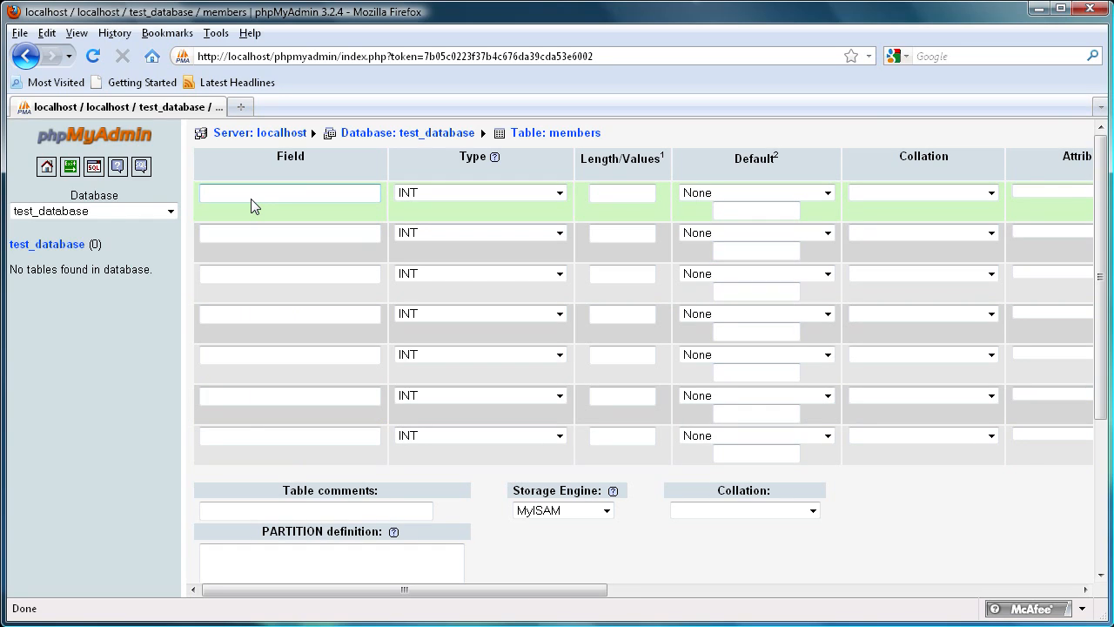
{"action": "type", "text": "id"}
{"action": "left_click", "coordinate": [206, 235]}
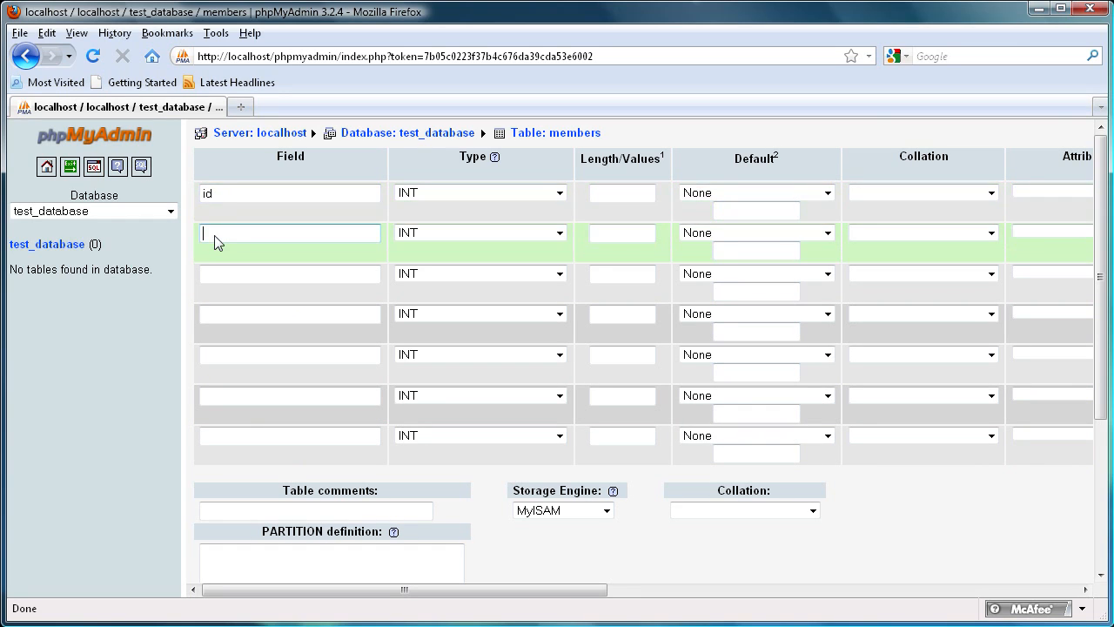
{"action": "type", "text": "username"}
{"action": "left_click", "coordinate": [241, 273]}
{"action": "type", "text": "sign"}
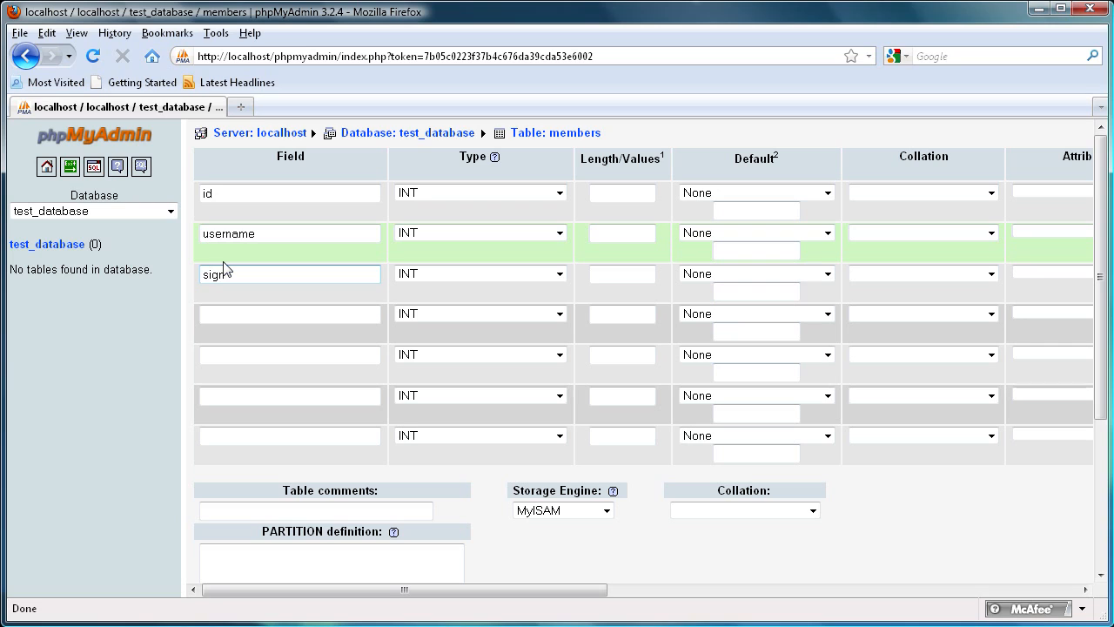
{"action": "type", "text": "_up_date"}
Step: Name the next three fields email, bio and account_permissions
{"action": "left_click", "coordinate": [236, 319]}
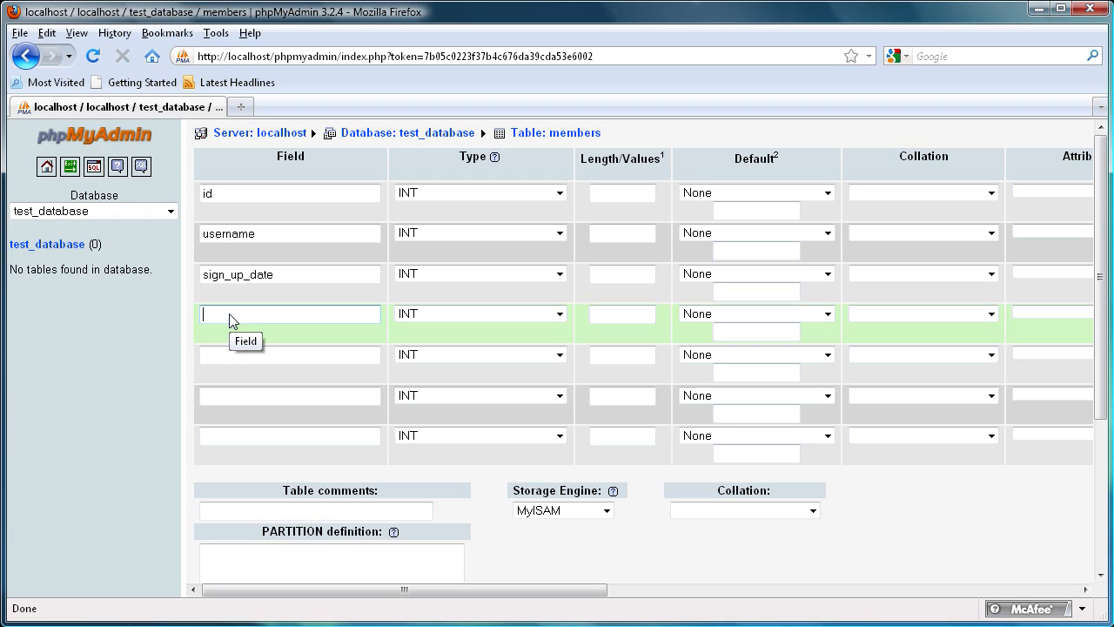
{"action": "type", "text": "email"}
{"action": "left_click", "coordinate": [232, 353]}
{"action": "type", "text": "bio"}
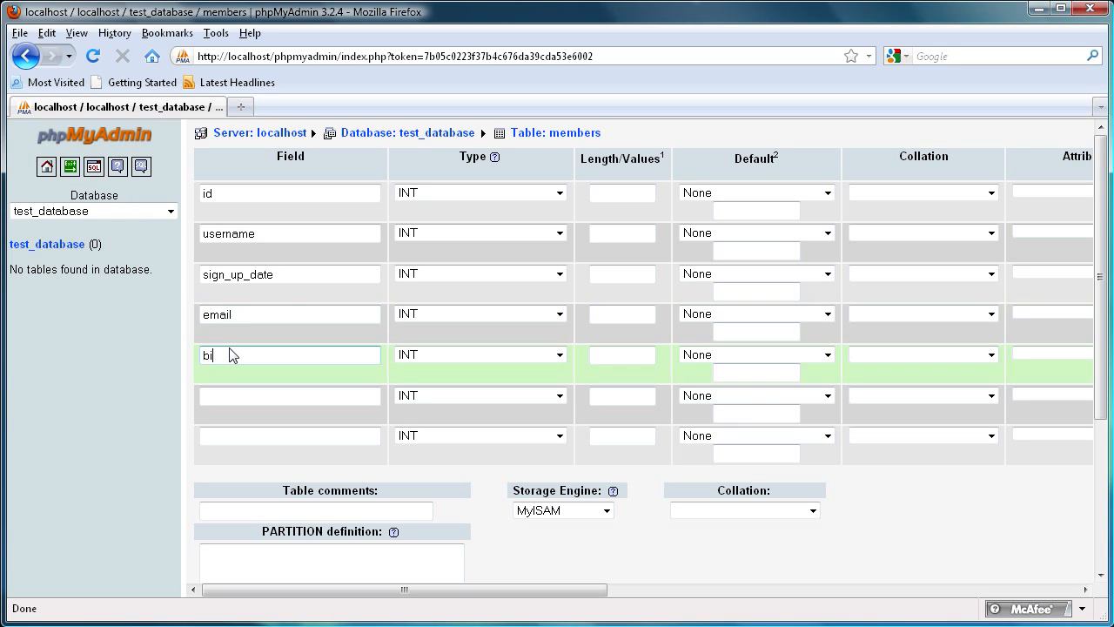
{"action": "left_click", "coordinate": [246, 398]}
{"action": "type", "text": "account"}
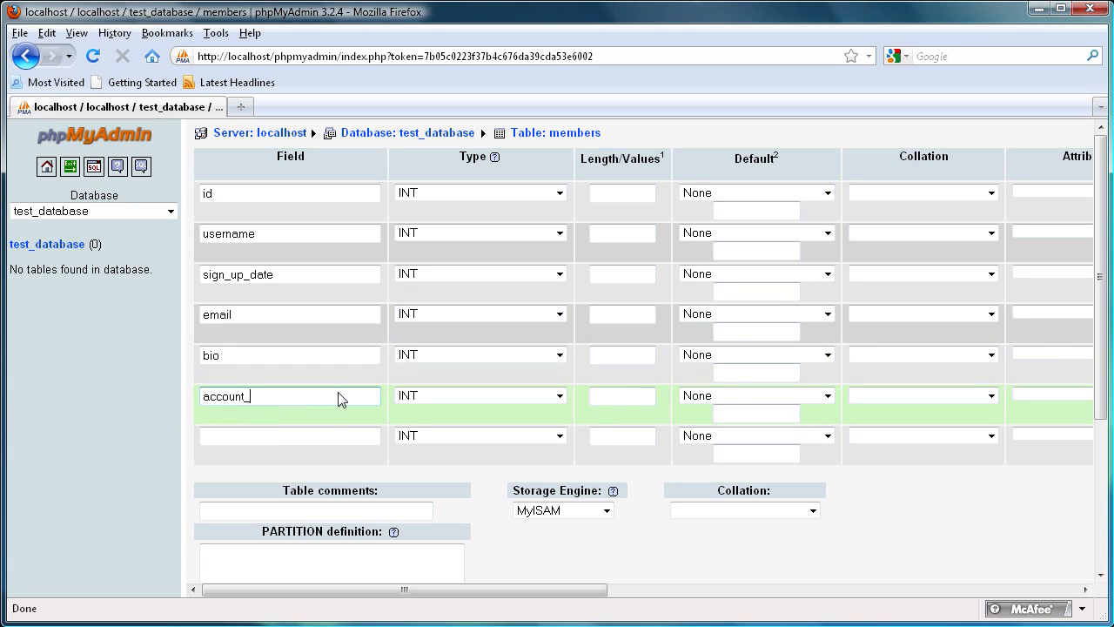
{"action": "type", "text": "_permissiona"}
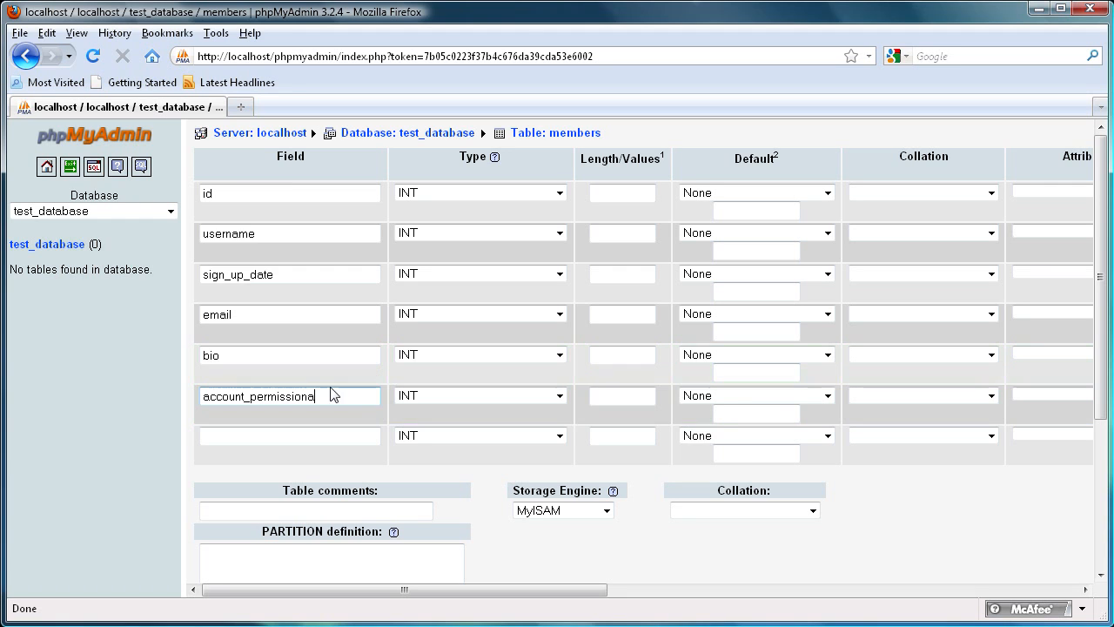
{"action": "key", "text": "BackSpace"}
{"action": "type", "text": "s"}
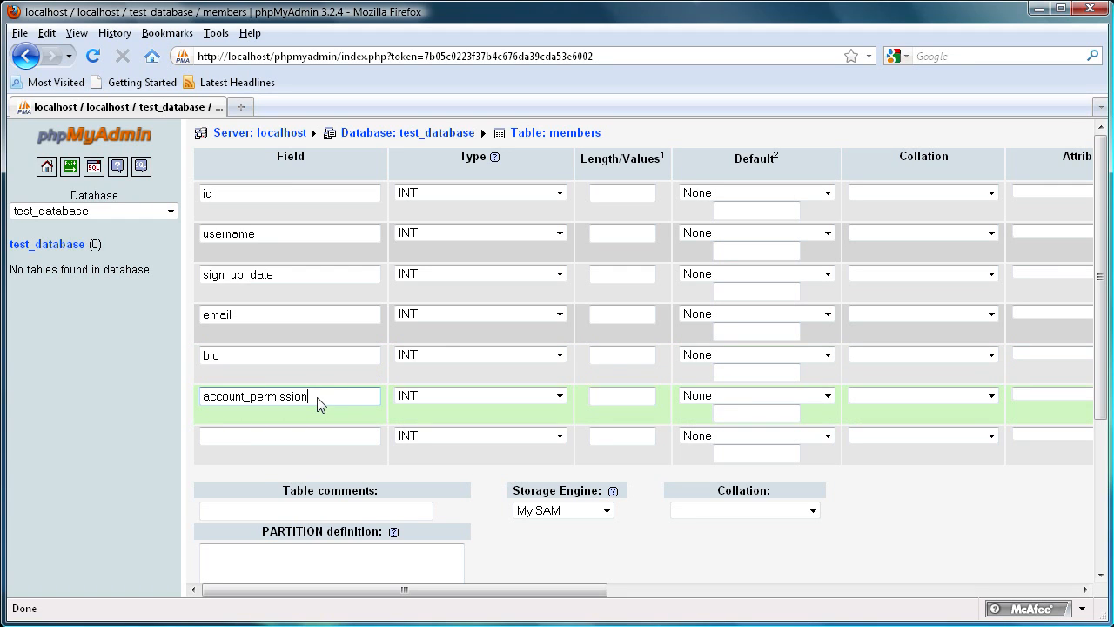
Step: Name the seventh field email_activation
{"action": "left_click", "coordinate": [288, 444]}
{"action": "type", "text": "email_action"}
{"action": "key", "text": "BackSpace"}
{"action": "key", "text": "BackSpace"}
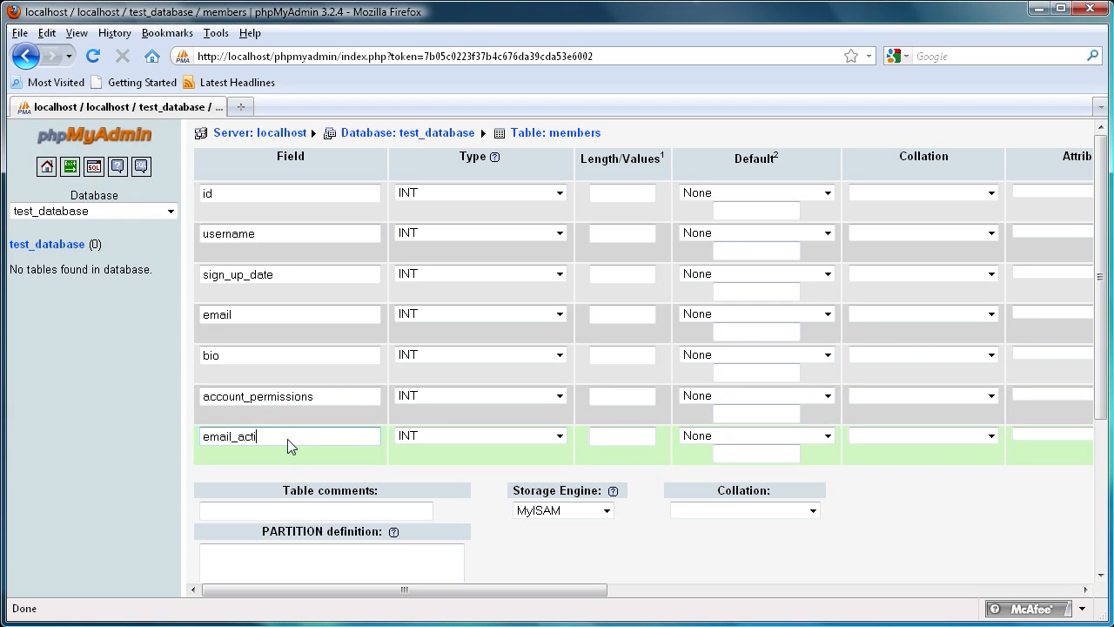
{"action": "type", "text": "ivation"}
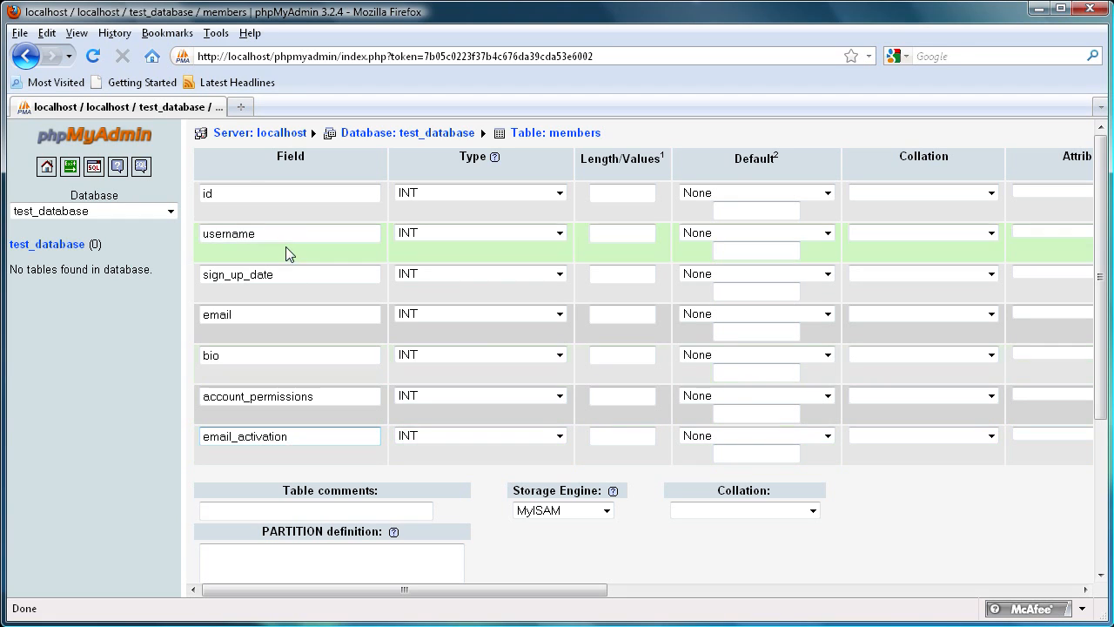
{"action": "left_click", "coordinate": [236, 196]}
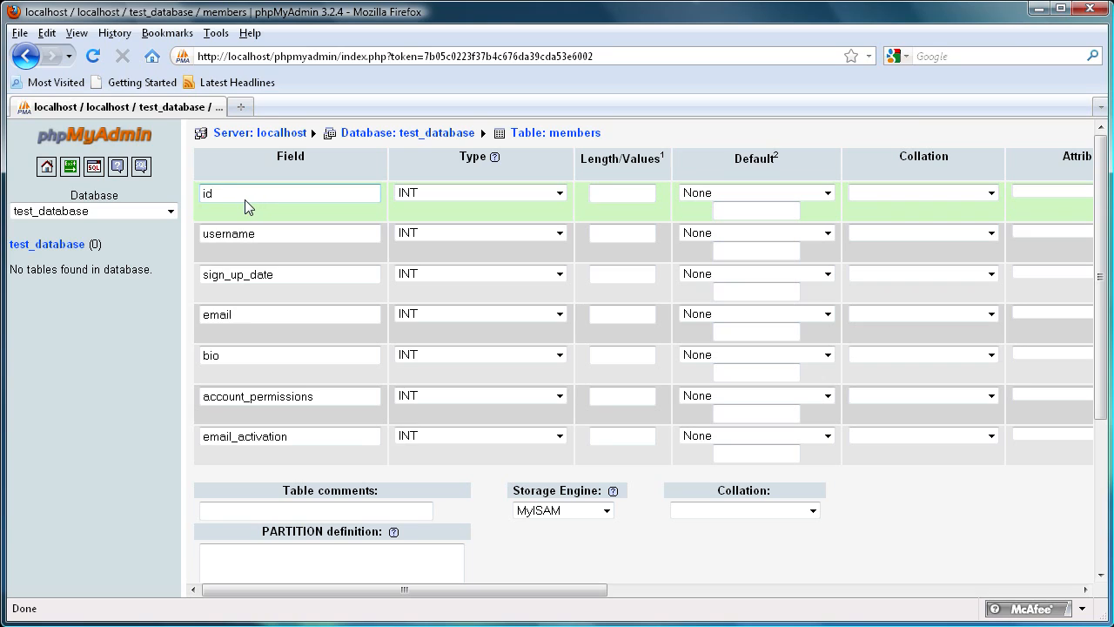
{"action": "left_click_drag", "start_coordinate": [247, 199], "coordinate": [200, 192]}
{"action": "left_click", "coordinate": [249, 195]}
{"action": "left_click_drag", "start_coordinate": [264, 199], "coordinate": [193, 207]}
{"action": "left_click", "coordinate": [232, 202]}
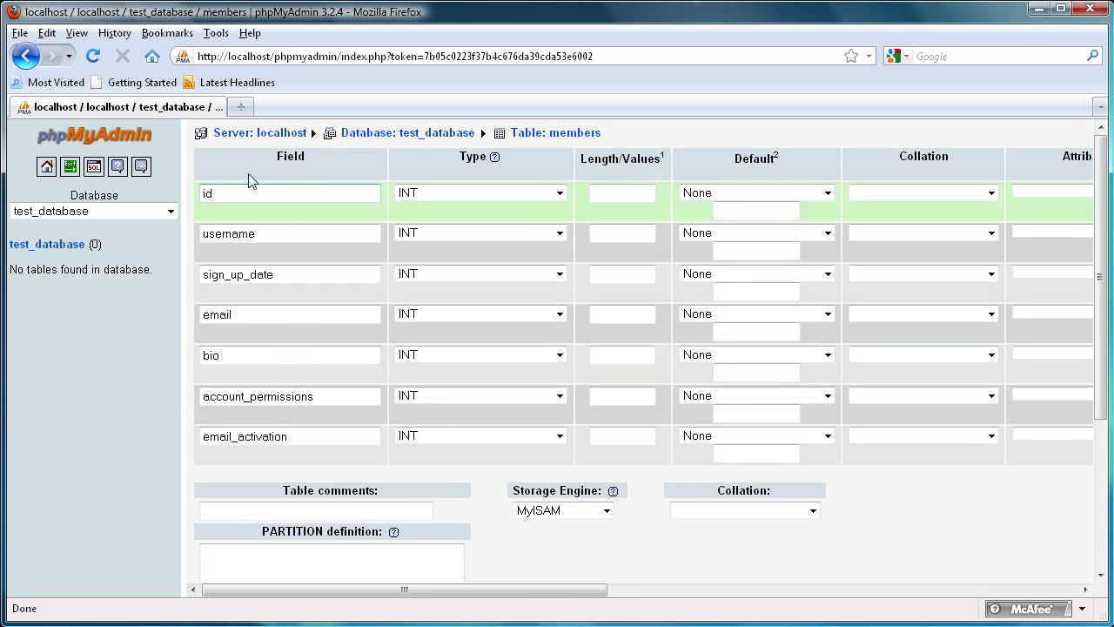
{"action": "left_click_drag", "start_coordinate": [302, 197], "coordinate": [175, 191]}
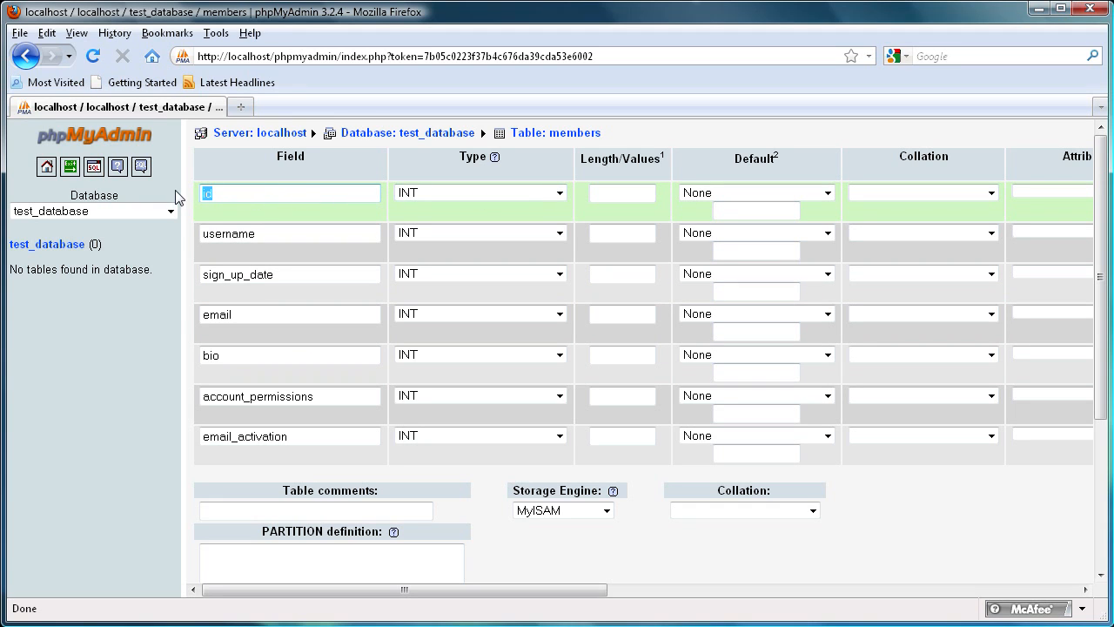
{"action": "left_click", "coordinate": [223, 193]}
{"action": "left_click_drag", "start_coordinate": [254, 197], "coordinate": [186, 183]}
{"action": "left_click", "coordinate": [226, 192]}
Step: Set the id field to type INT with length 11 and enable auto-increment (A_I)
{"action": "left_click", "coordinate": [547, 192]}
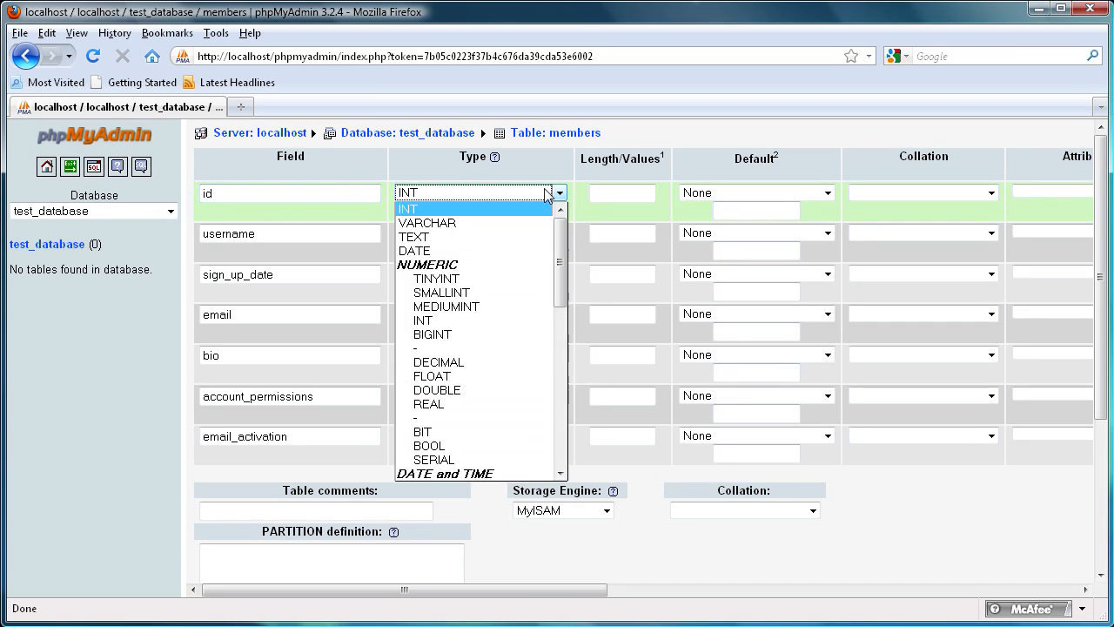
{"action": "left_click", "coordinate": [408, 209]}
{"action": "left_click", "coordinate": [595, 197]}
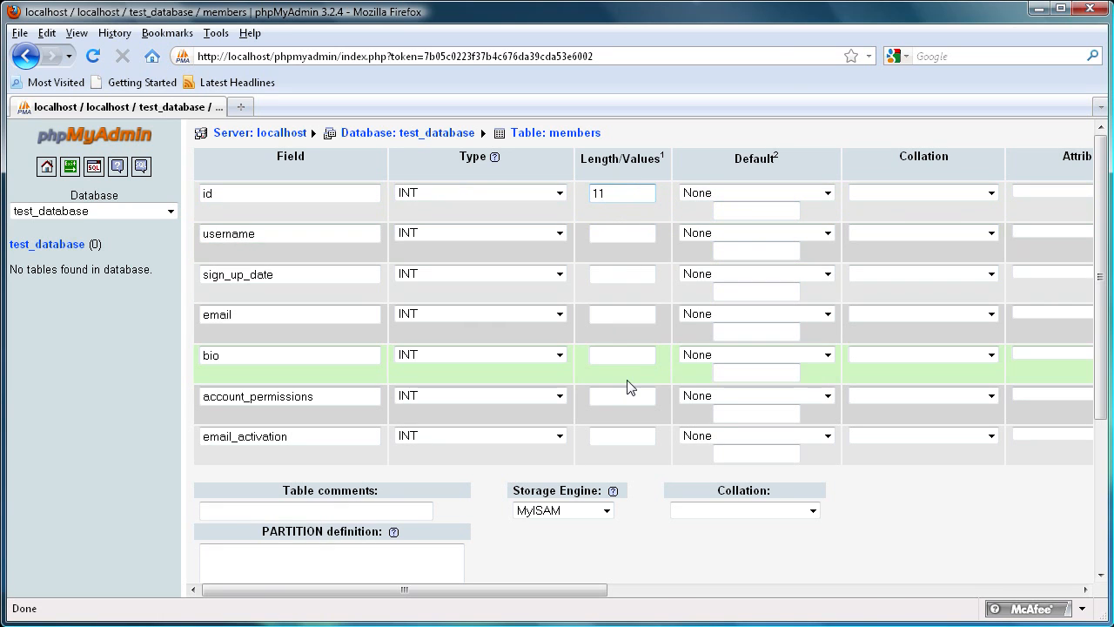
{"action": "left_click_drag", "start_coordinate": [508, 590], "coordinate": [738, 595]}
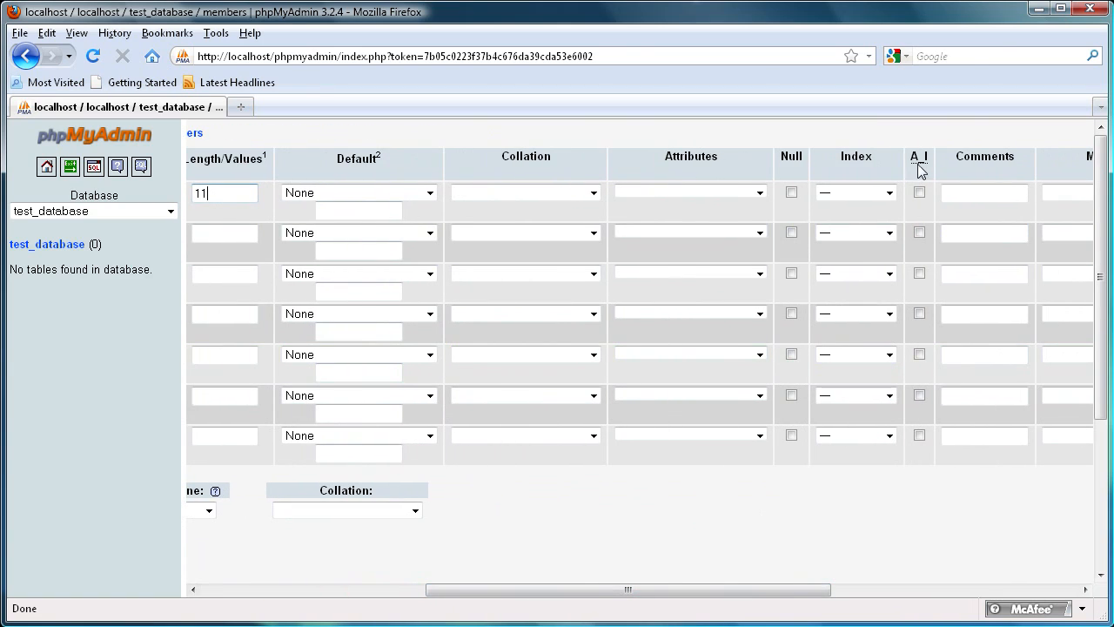
{"action": "left_click", "coordinate": [920, 193]}
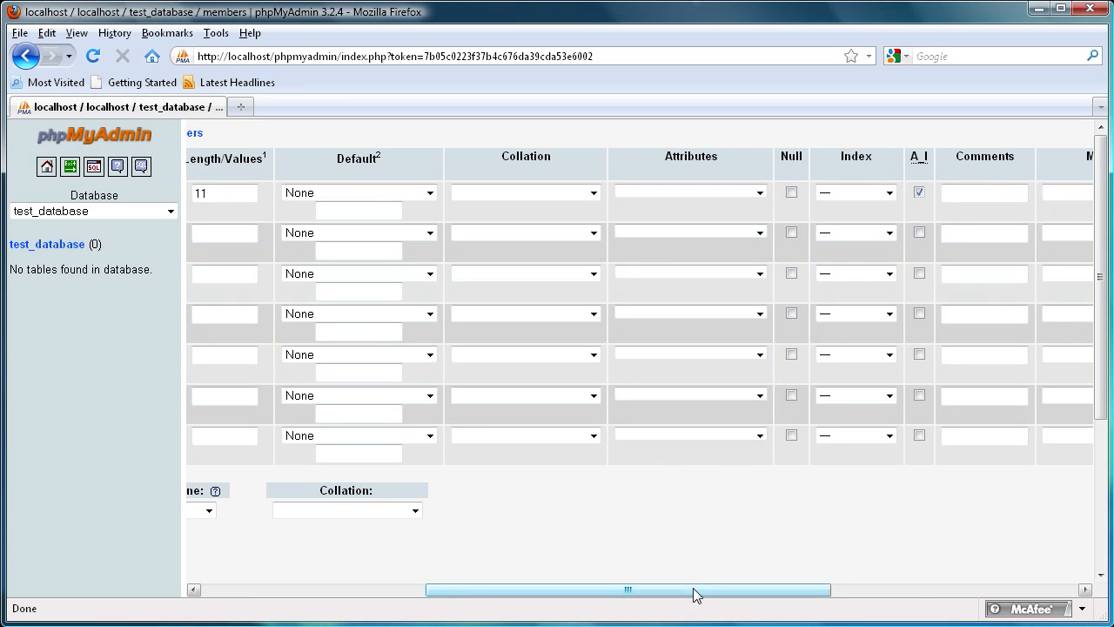
{"action": "left_click_drag", "start_coordinate": [695, 594], "coordinate": [468, 599]}
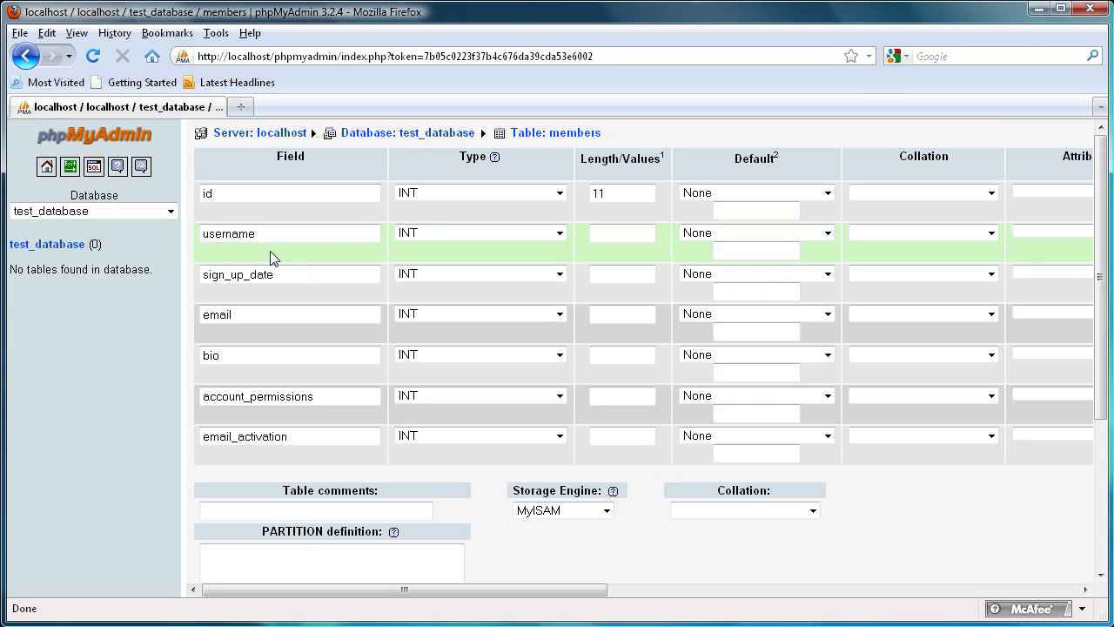
Step: Set the username field's type to VARCHAR with length 255
{"action": "left_click", "coordinate": [561, 233]}
{"action": "left_click", "coordinate": [440, 260]}
{"action": "left_click", "coordinate": [612, 235]}
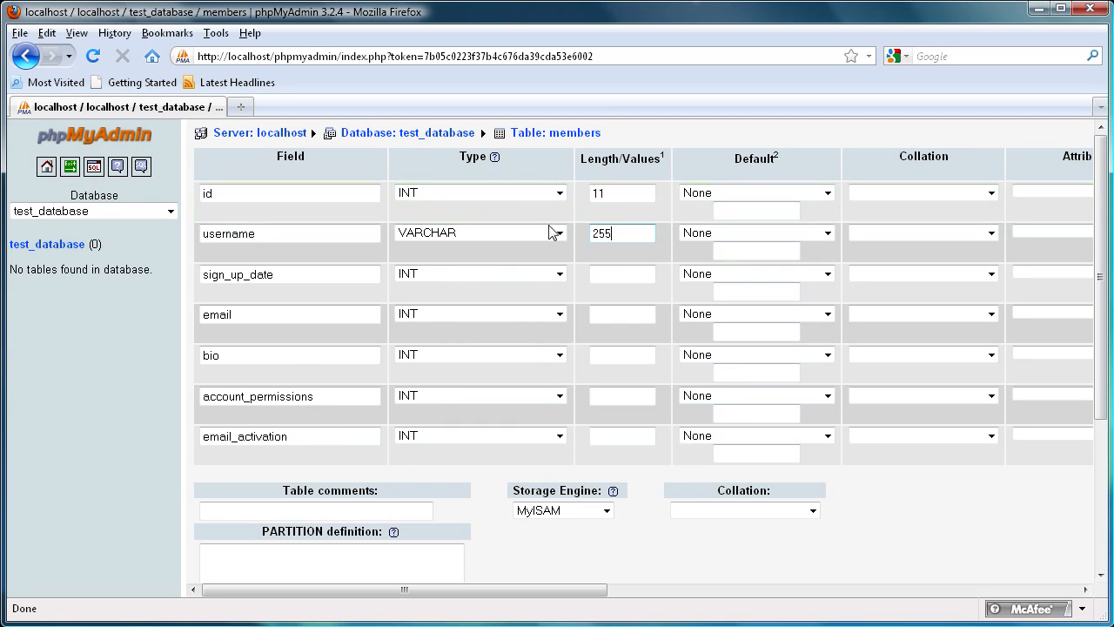
{"action": "left_click_drag", "start_coordinate": [620, 237], "coordinate": [593, 236]}
{"action": "left_click", "coordinate": [622, 240]}
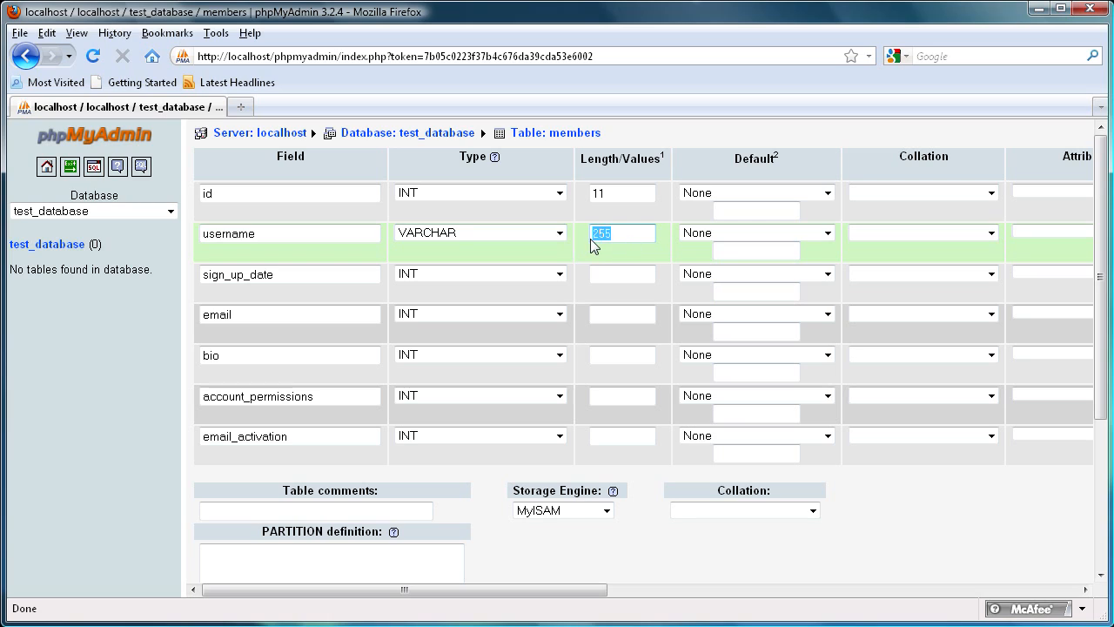
{"action": "left_click_drag", "start_coordinate": [617, 236], "coordinate": [589, 233]}
{"action": "left_click", "coordinate": [614, 236]}
{"action": "left_click_drag", "start_coordinate": [611, 232], "coordinate": [575, 232]}
{"action": "left_click", "coordinate": [626, 236]}
{"action": "left_click", "coordinate": [610, 235]}
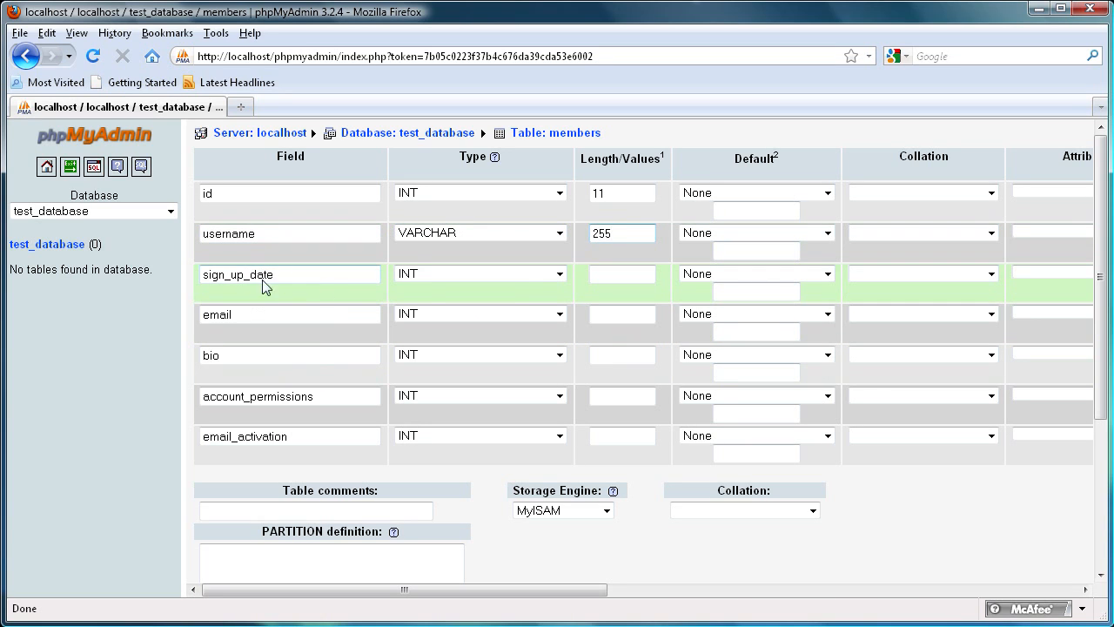
Step: Set the sign_up_date field's type to DATETIME
{"action": "left_click", "coordinate": [555, 275]}
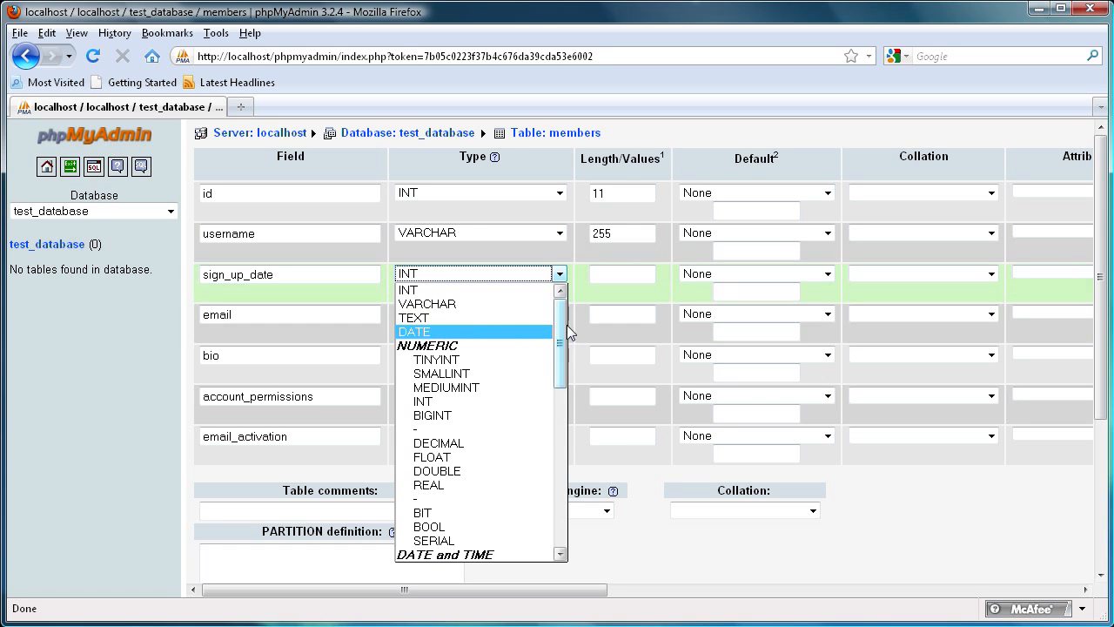
{"action": "left_click_drag", "start_coordinate": [566, 331], "coordinate": [562, 383]}
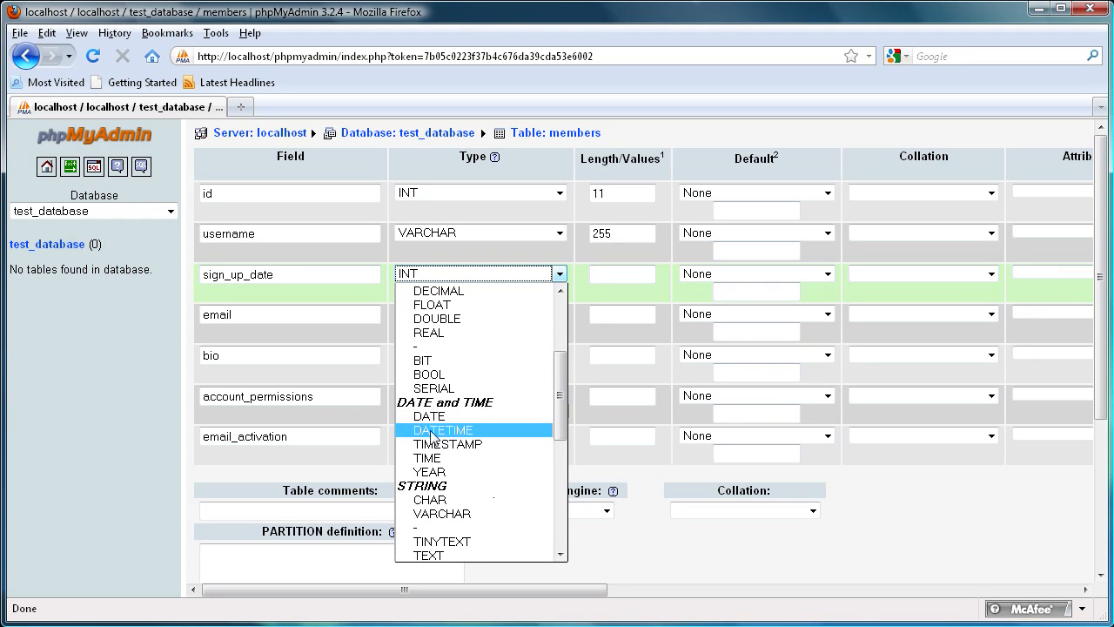
{"action": "left_click", "coordinate": [433, 431]}
{"action": "left_click", "coordinate": [593, 275]}
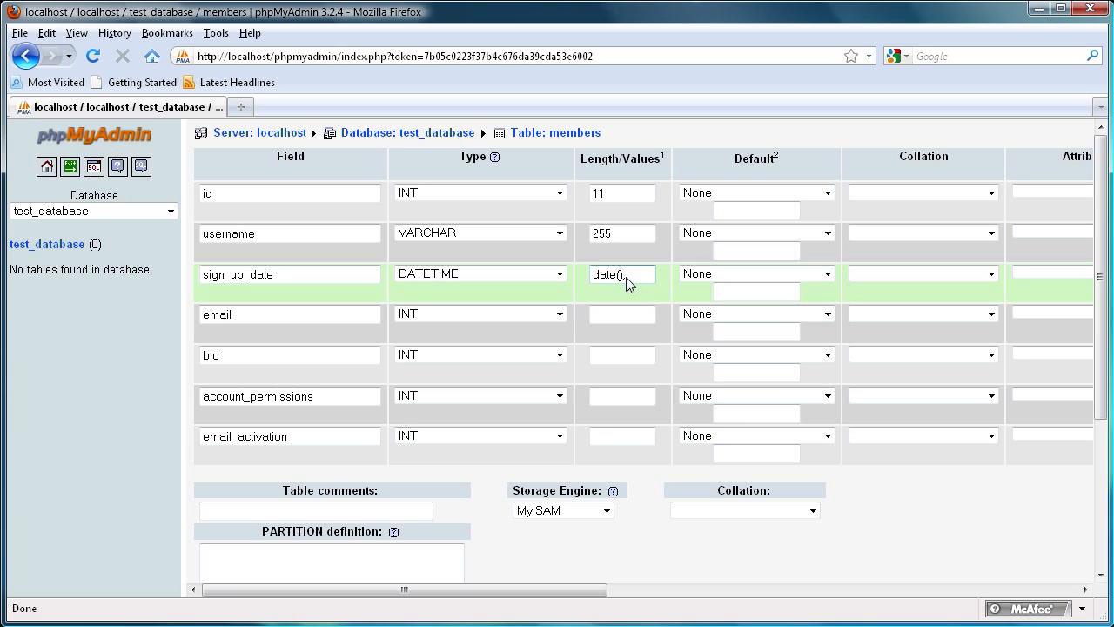
{"action": "left_click_drag", "start_coordinate": [634, 281], "coordinate": [566, 280]}
{"action": "left_click_drag", "start_coordinate": [640, 280], "coordinate": [591, 277]}
{"action": "left_click_drag", "start_coordinate": [634, 277], "coordinate": [609, 283]}
{"action": "key", "text": "BackSpace"}
{"action": "left_click", "coordinate": [611, 297]}
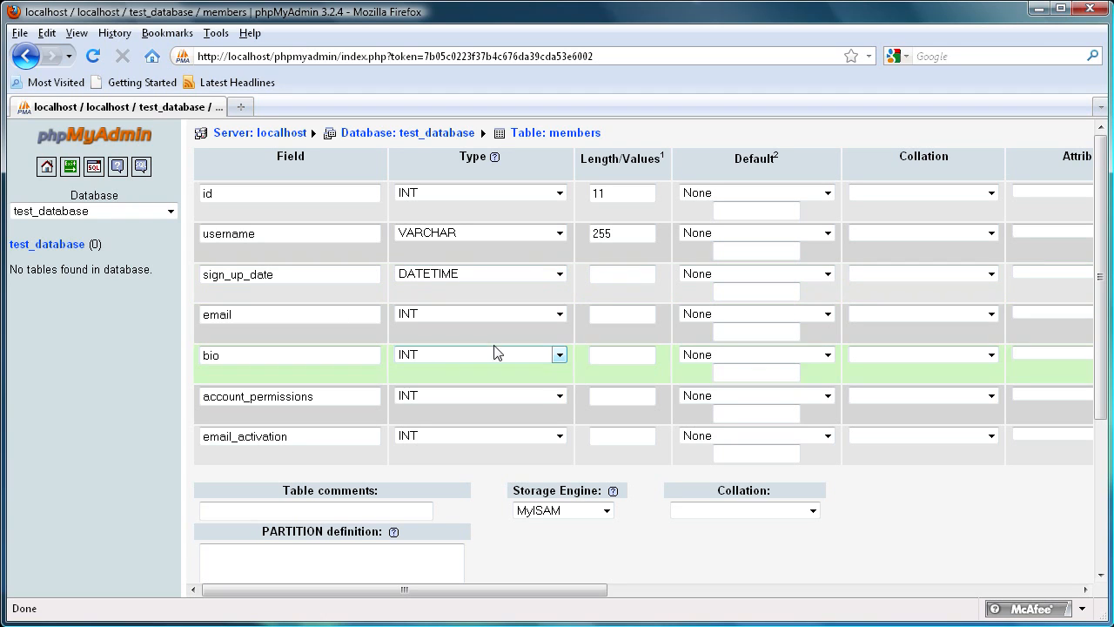
Step: Set the email field's type to VARCHAR with length 255
{"action": "left_click", "coordinate": [218, 320]}
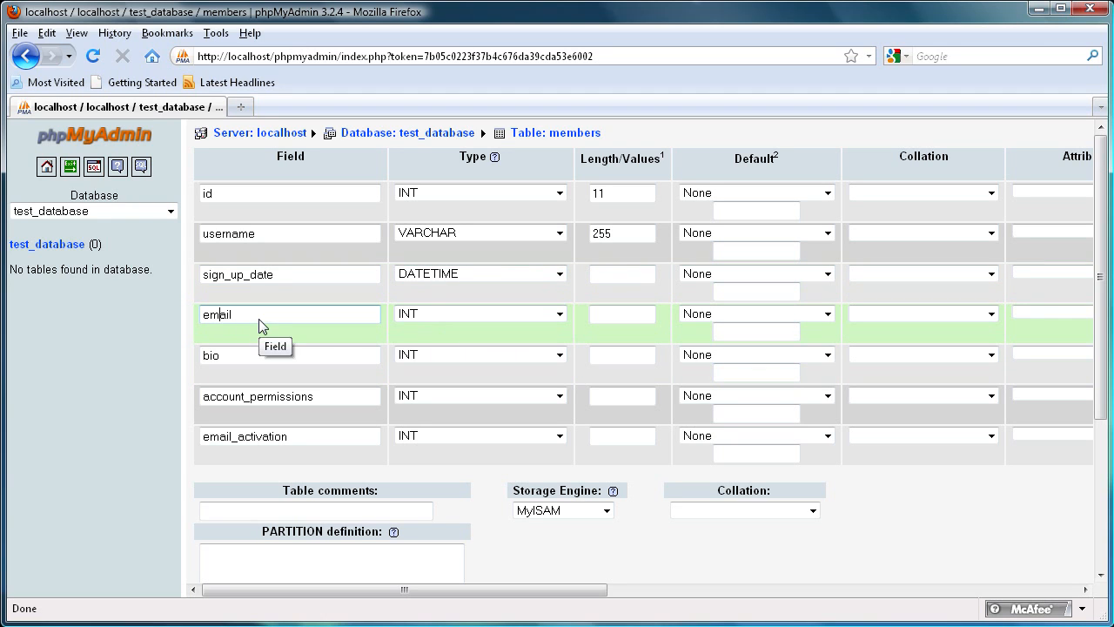
{"action": "left_click", "coordinate": [560, 315]}
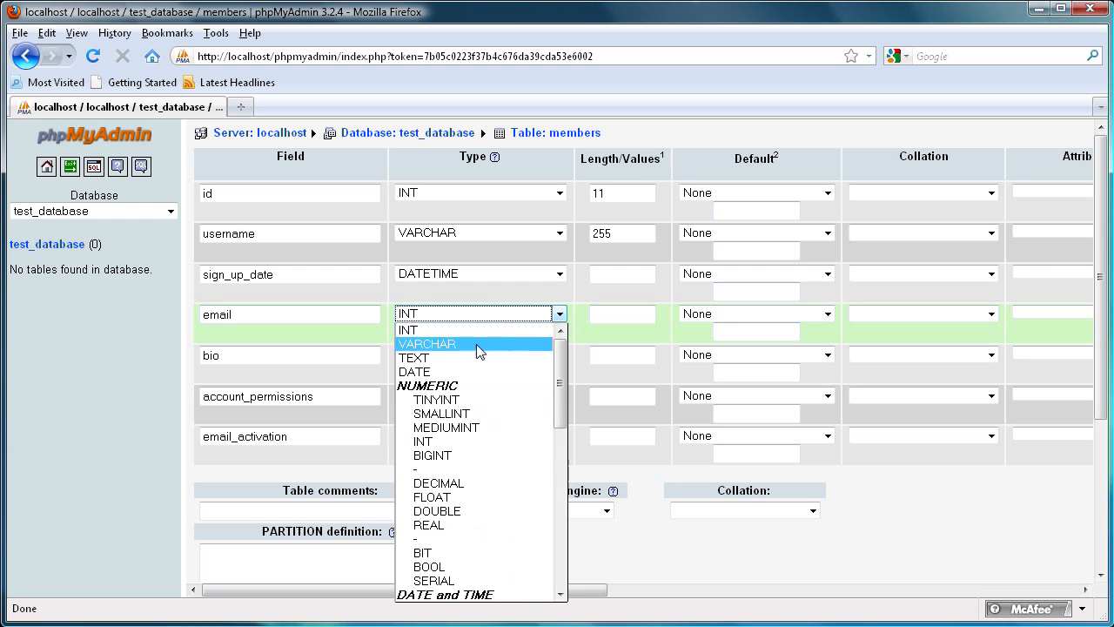
{"action": "left_click", "coordinate": [476, 344]}
{"action": "left_click", "coordinate": [618, 322]}
{"action": "type", "text": "255"}
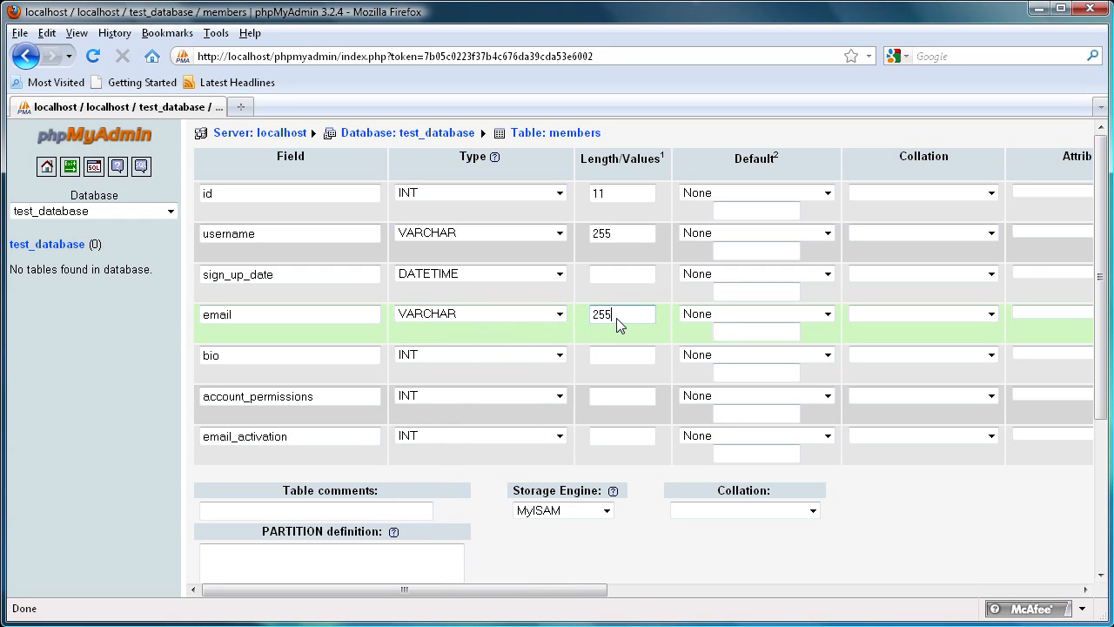
Step: Set the bio field's type to TEXT
{"action": "left_click", "coordinate": [359, 359]}
{"action": "left_click", "coordinate": [558, 357]}
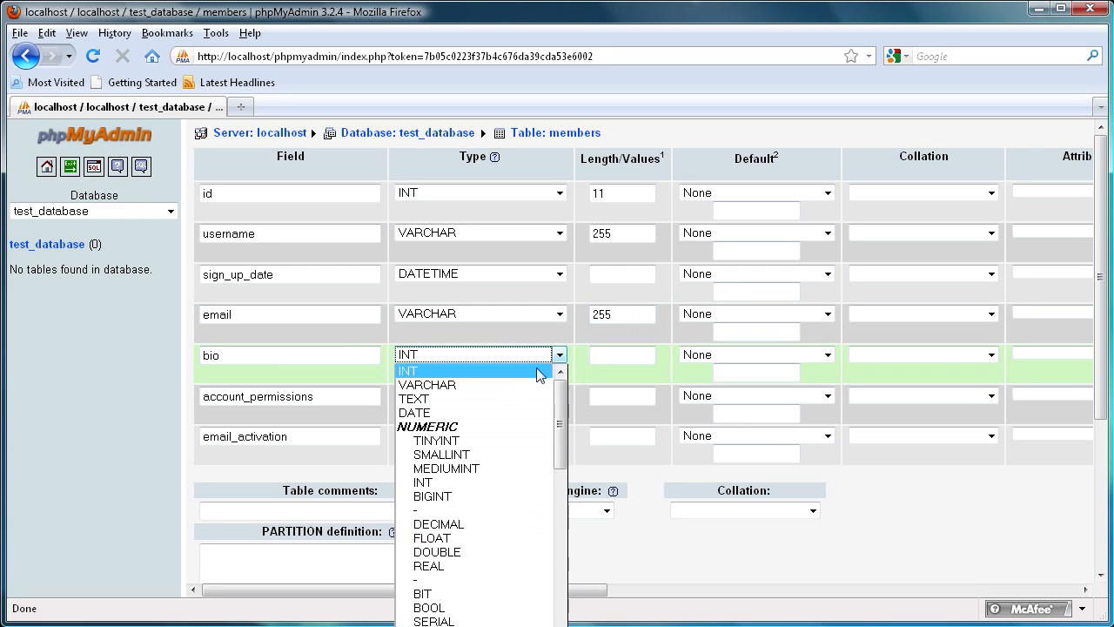
{"action": "left_click", "coordinate": [457, 396]}
{"action": "left_click", "coordinate": [560, 355]}
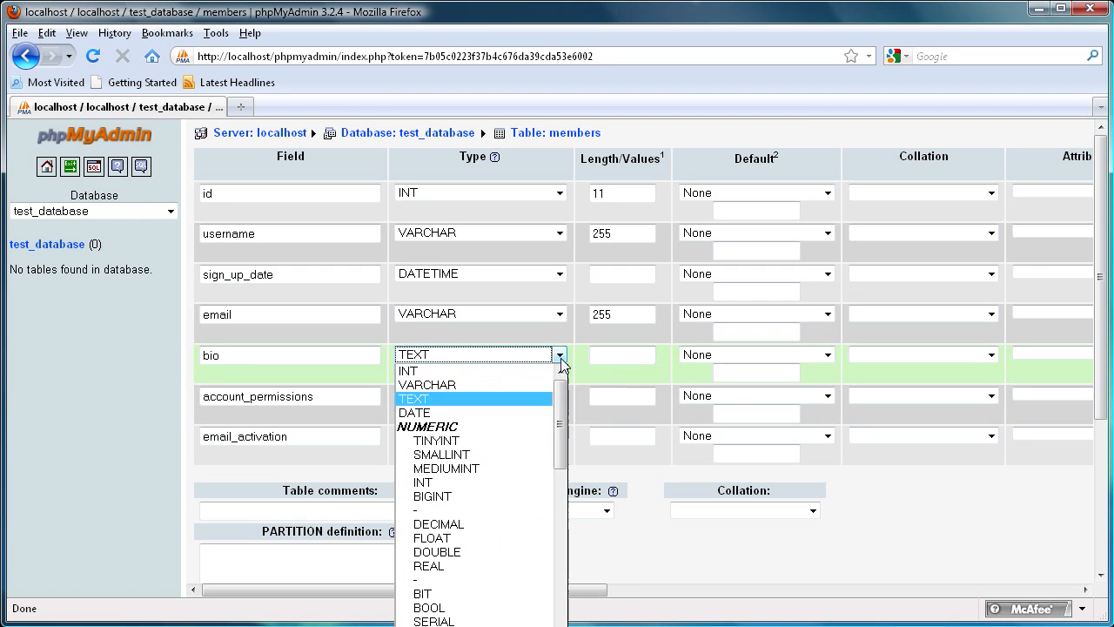
{"action": "left_click_drag", "start_coordinate": [562, 397], "coordinate": [562, 520]}
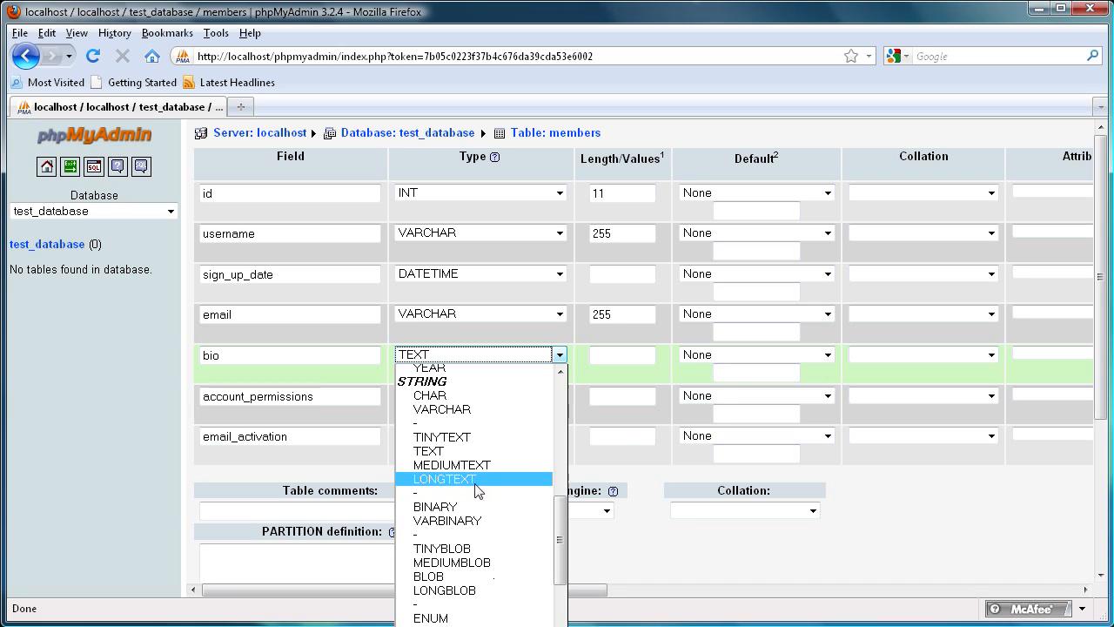
{"action": "left_click", "coordinate": [589, 355]}
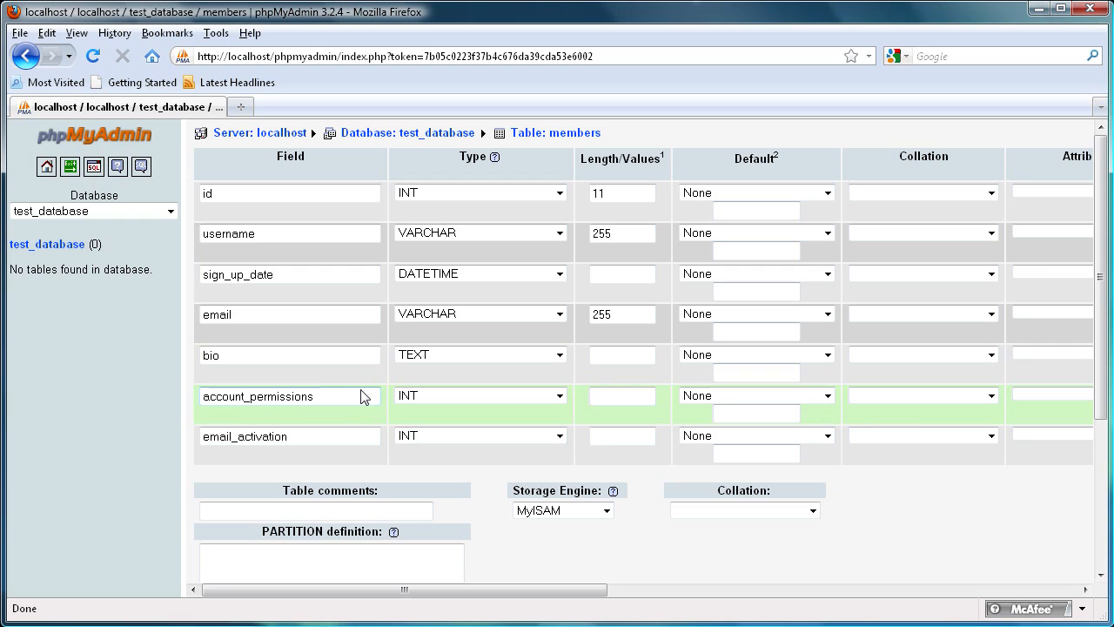
Step: Set account_permissions to type ENUM with values 'a','b','c' copied from the format note below the table
{"action": "left_click", "coordinate": [559, 396]}
{"action": "left_click_drag", "start_coordinate": [560, 453], "coordinate": [558, 585]}
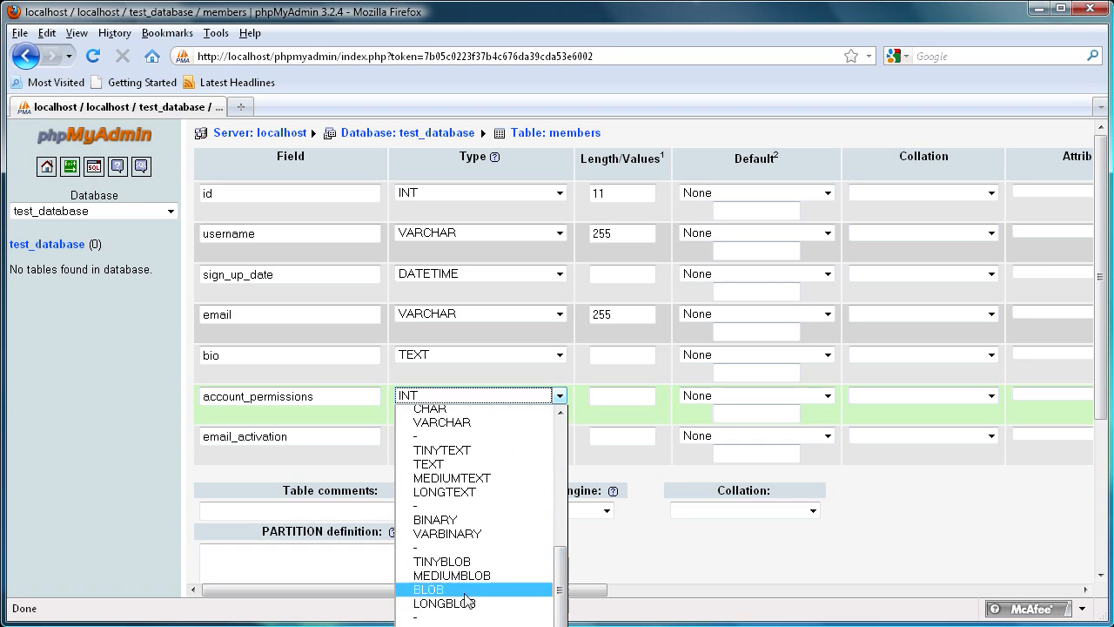
{"action": "left_click", "coordinate": [446, 618]}
{"action": "left_click", "coordinate": [493, 468]}
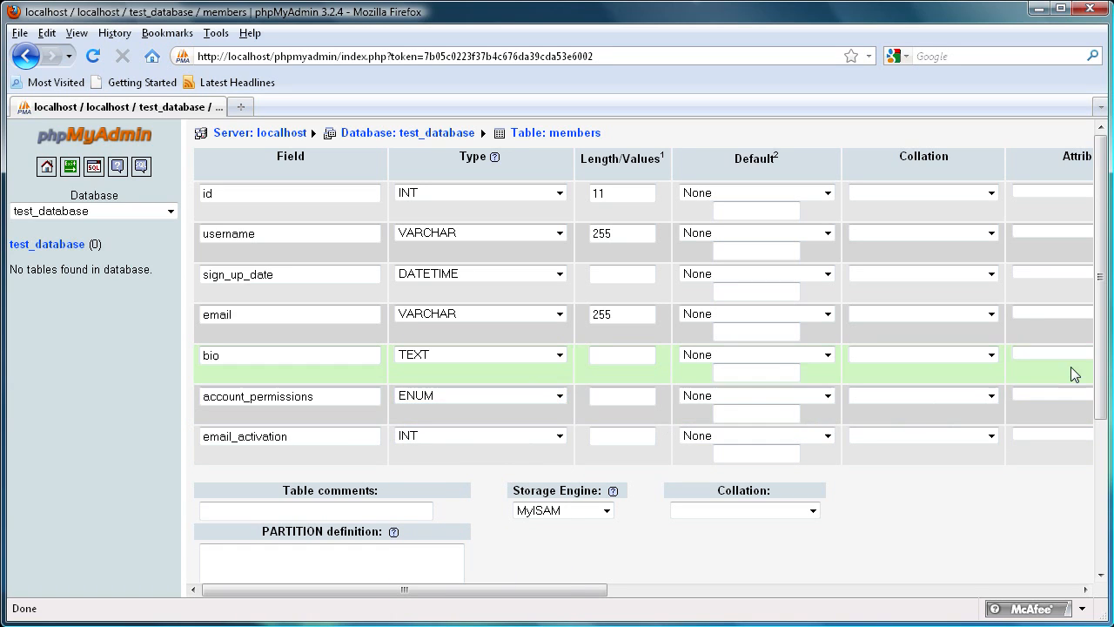
{"action": "left_click_drag", "start_coordinate": [1100, 366], "coordinate": [1082, 522]}
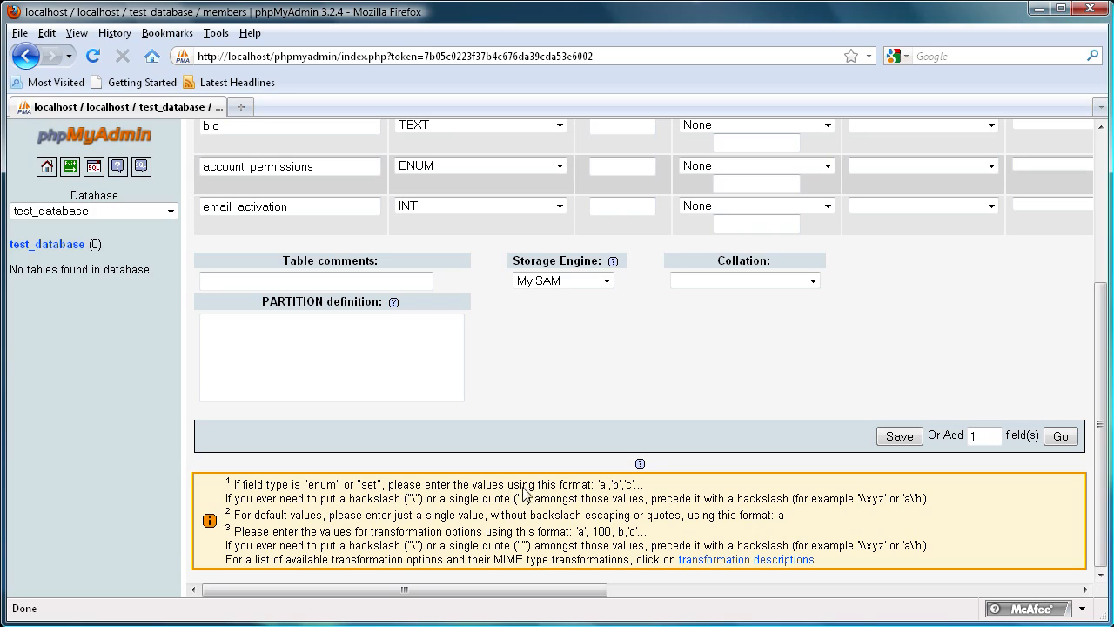
{"action": "left_click_drag", "start_coordinate": [597, 487], "coordinate": [634, 493]}
{"action": "left_click_drag", "start_coordinate": [1108, 349], "coordinate": [1094, 199]}
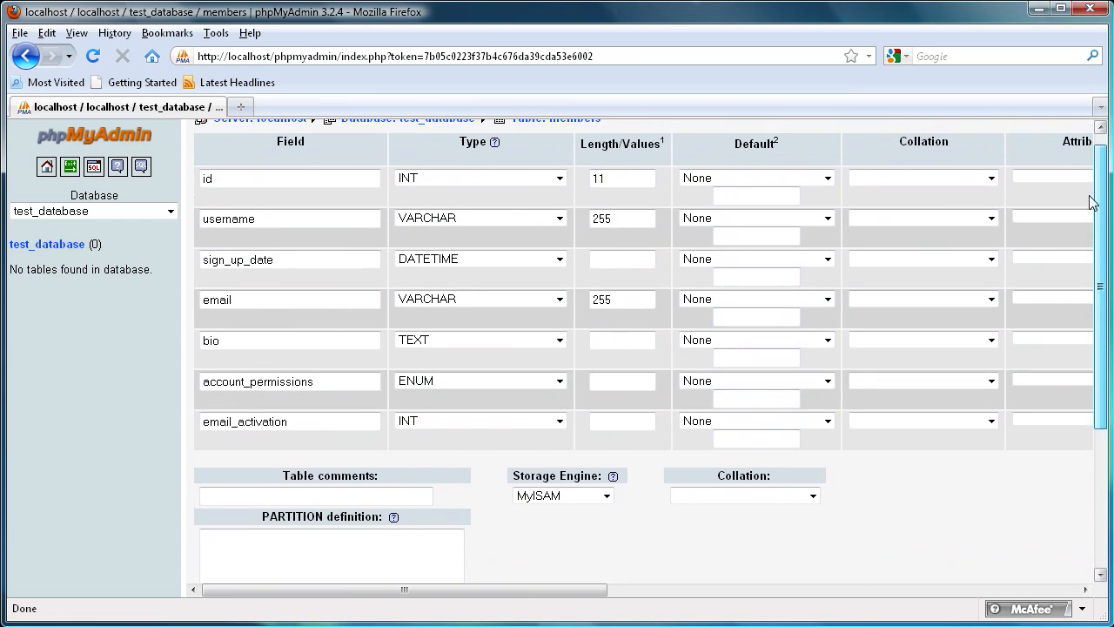
{"action": "left_click", "coordinate": [639, 381]}
{"action": "type", "text": "'a','b','c'"}
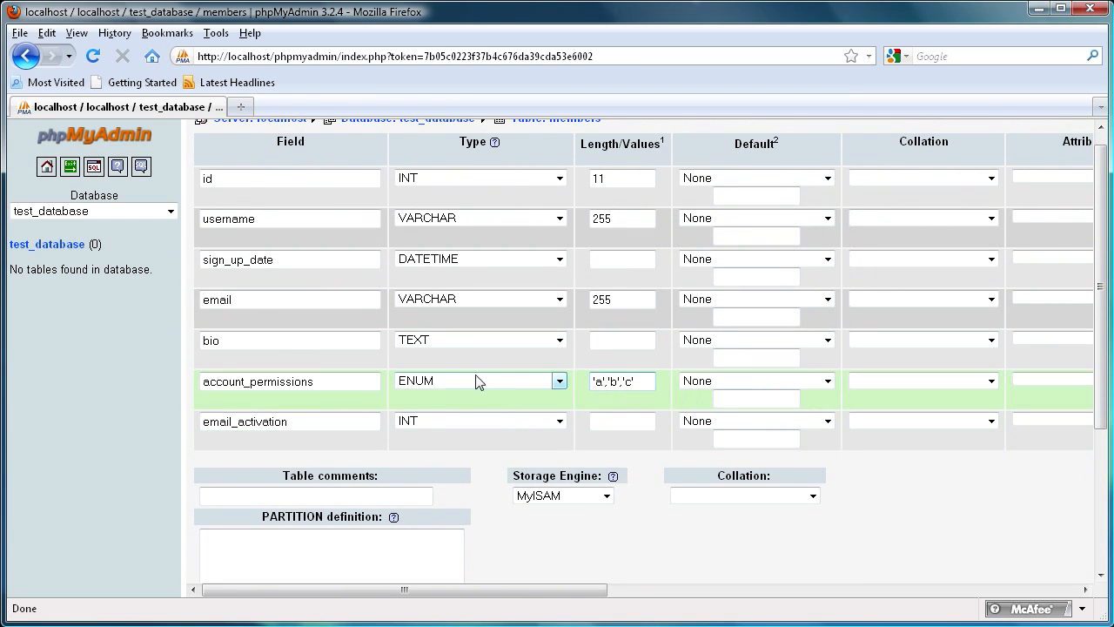
Step: Set email_activation to type ENUM with values '0','1'
{"action": "left_click", "coordinate": [560, 423]}
{"action": "left_click_drag", "start_coordinate": [557, 466], "coordinate": [571, 599]}
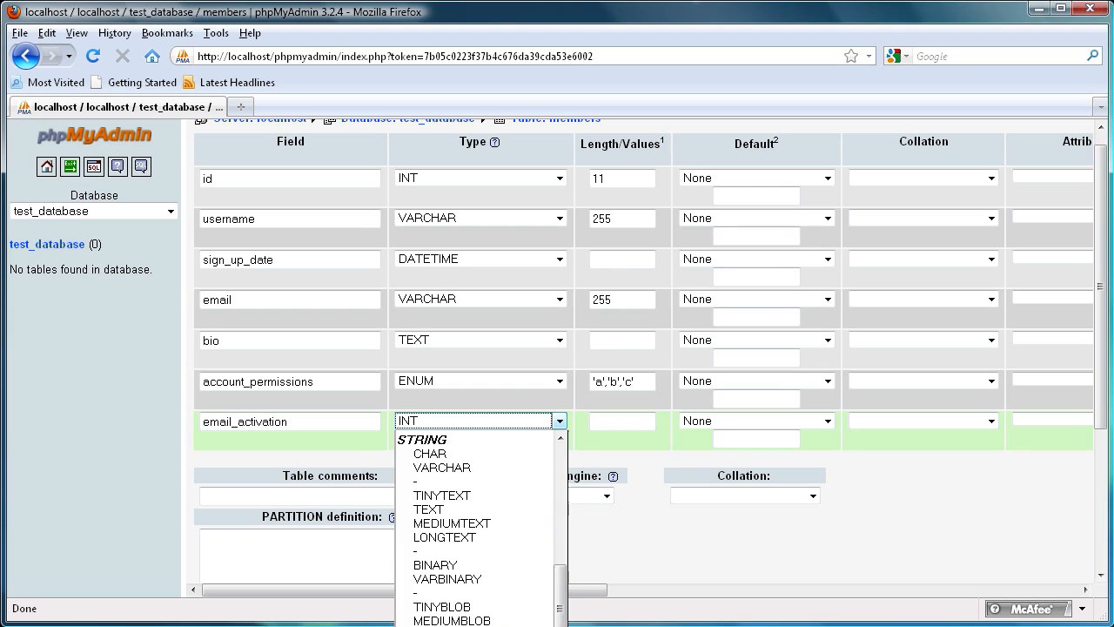
{"action": "left_click", "coordinate": [522, 625]}
{"action": "left_click", "coordinate": [621, 427]}
{"action": "type", "text": "'a','b','c'"}
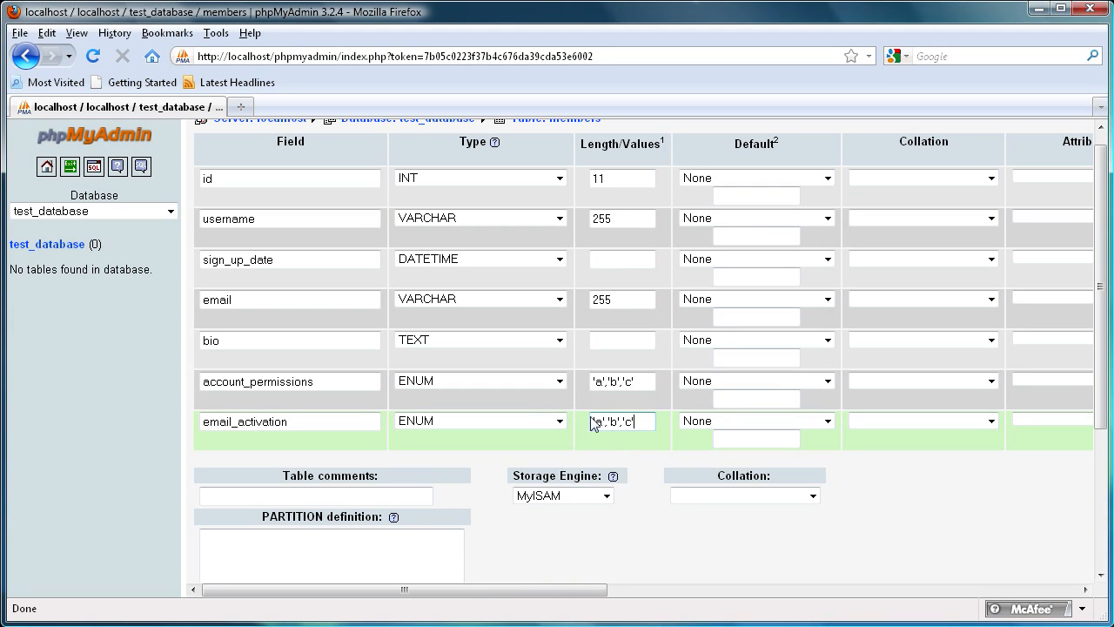
{"action": "key", "text": "BackSpace"}
{"action": "double_click", "coordinate": [597, 421]}
{"action": "left_click_drag", "start_coordinate": [602, 423], "coordinate": [595, 420]}
{"action": "type", "text": "0"}
{"action": "double_click", "coordinate": [612, 421]}
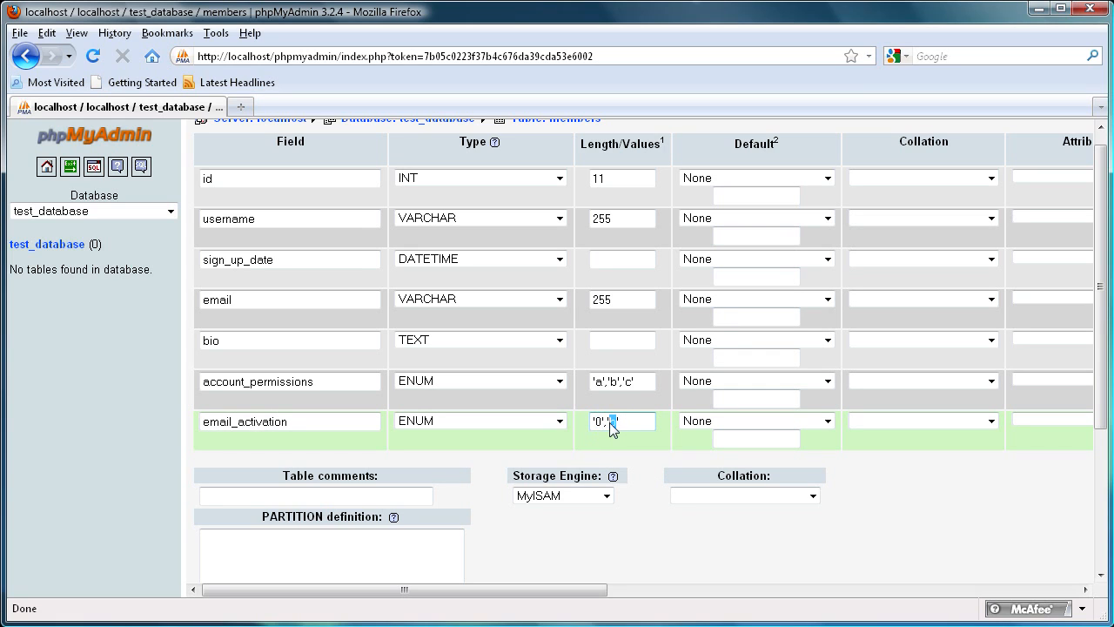
{"action": "left_click", "coordinate": [648, 383]}
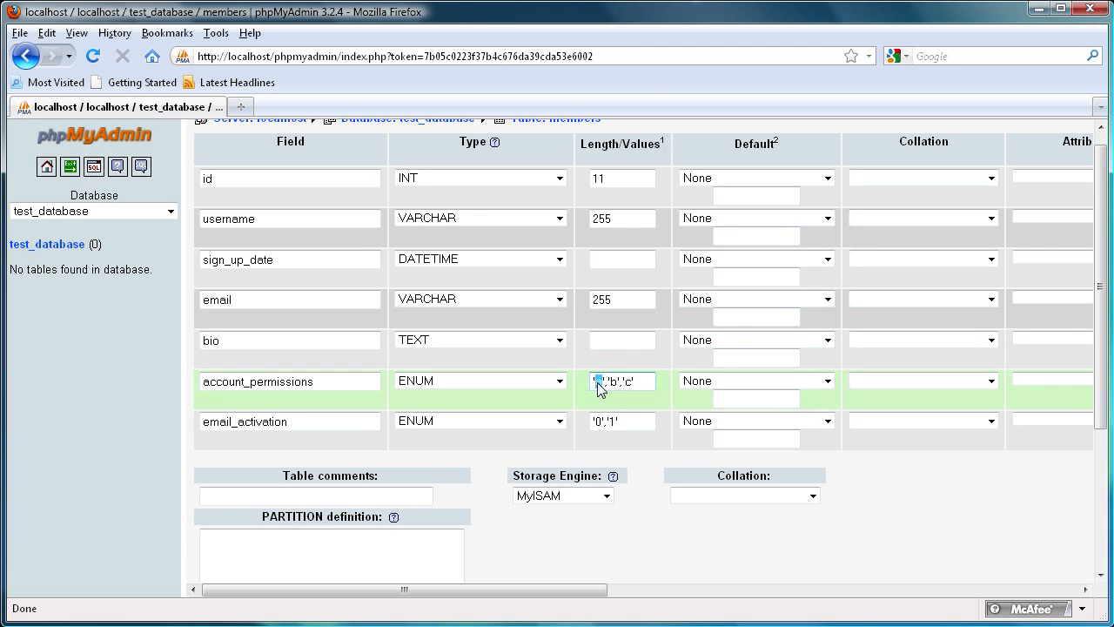
{"action": "double_click", "coordinate": [612, 381]}
{"action": "double_click", "coordinate": [628, 381]}
{"action": "left_click", "coordinate": [636, 384]}
{"action": "left_click_drag", "start_coordinate": [594, 389], "coordinate": [612, 390]}
{"action": "left_click", "coordinate": [594, 384]}
{"action": "left_click_drag", "start_coordinate": [602, 387], "coordinate": [644, 389]}
{"action": "left_click", "coordinate": [644, 388]}
{"action": "mouse_move", "coordinate": [593, 386]}
{"action": "left_mouse_down"}
{"action": "mouse_move", "coordinate": [639, 388]}
{"action": "mouse_move", "coordinate": [579, 383]}
{"action": "left_mouse_up"}
{"action": "left_click", "coordinate": [643, 388]}
{"action": "left_click", "coordinate": [642, 387]}
Step: Set account_permissions' default to As defined with the value a
{"action": "left_click", "coordinate": [803, 388]}
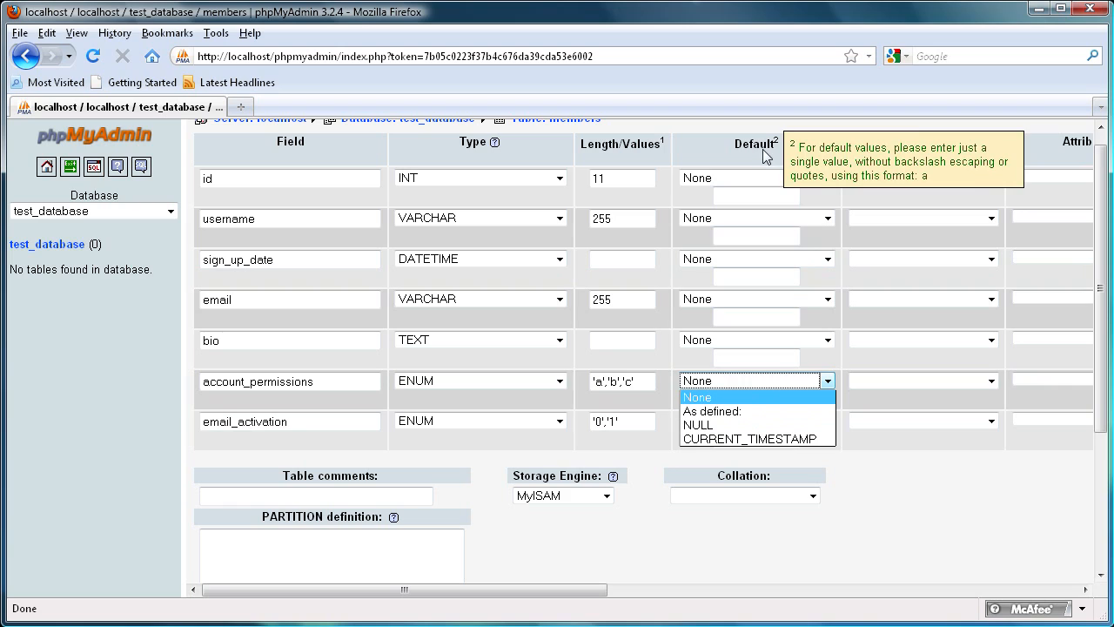
{"action": "left_click", "coordinate": [720, 411]}
{"action": "left_click", "coordinate": [726, 400]}
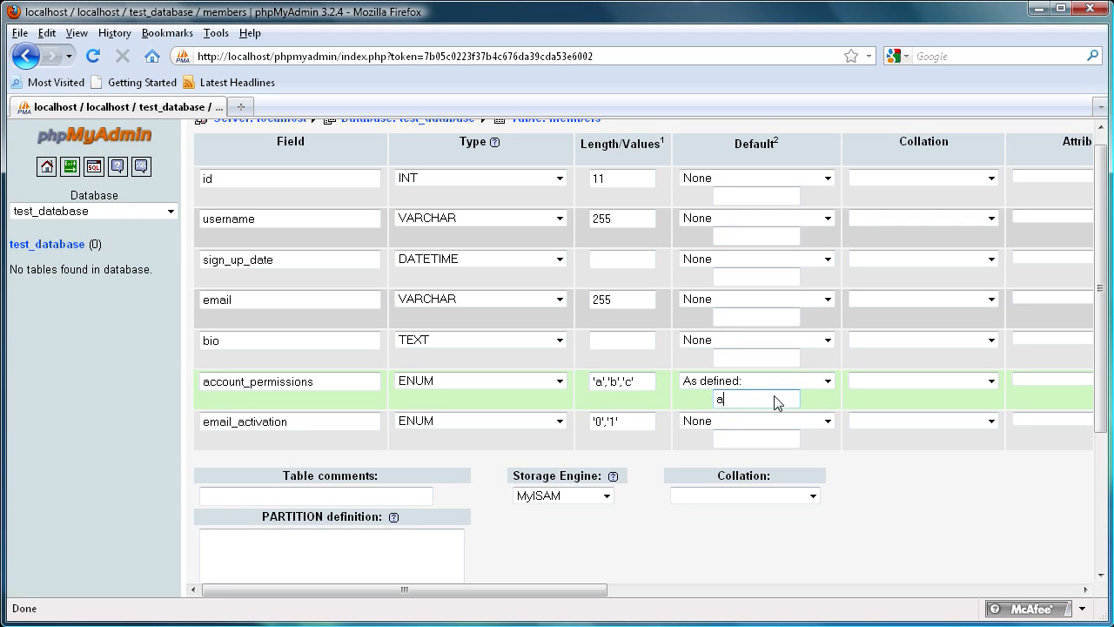
{"action": "left_click", "coordinate": [638, 382]}
{"action": "left_click", "coordinate": [738, 400]}
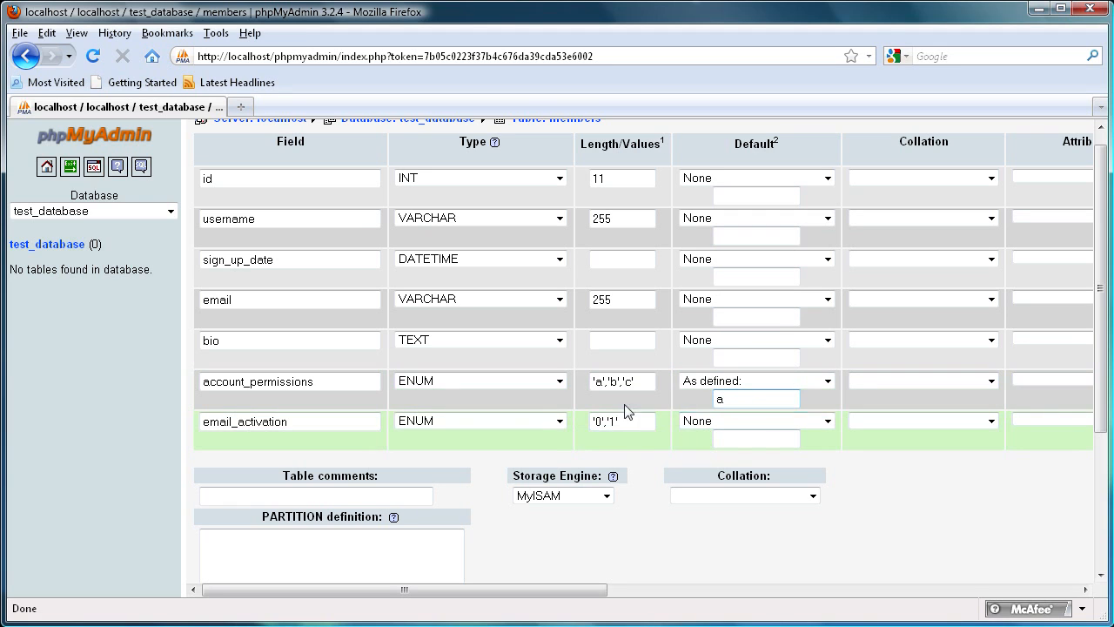
Step: Set email_activation's default to As defined with the value 0
{"action": "left_click", "coordinate": [825, 422]}
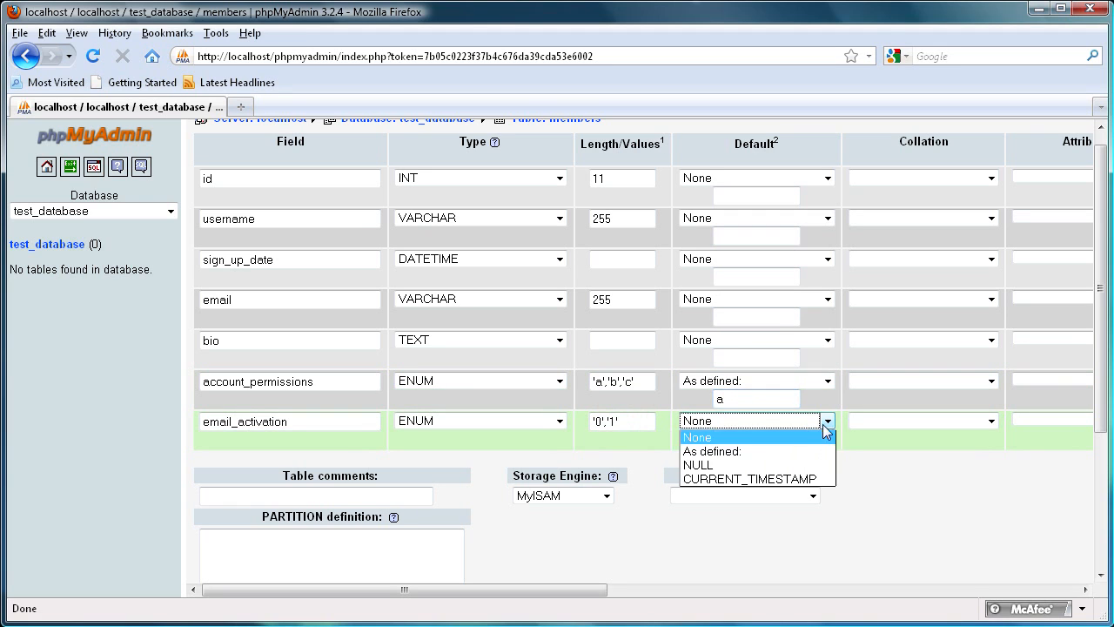
{"action": "left_click", "coordinate": [731, 451]}
{"action": "left_click", "coordinate": [741, 440]}
{"action": "type", "text": "0"}
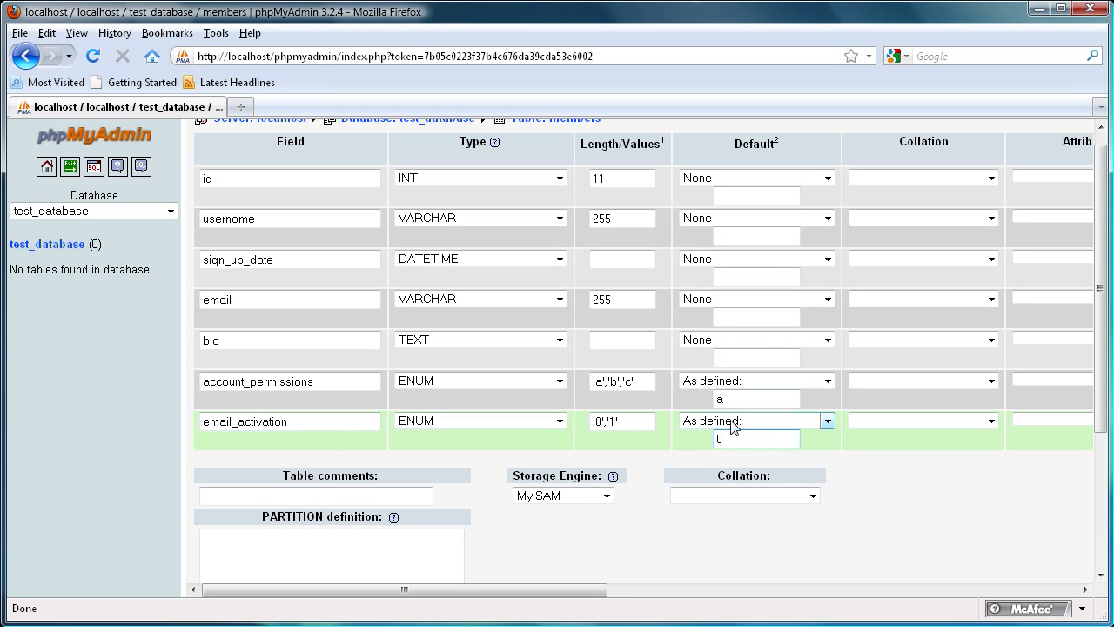
{"action": "double_click", "coordinate": [613, 423]}
{"action": "left_click", "coordinate": [616, 421]}
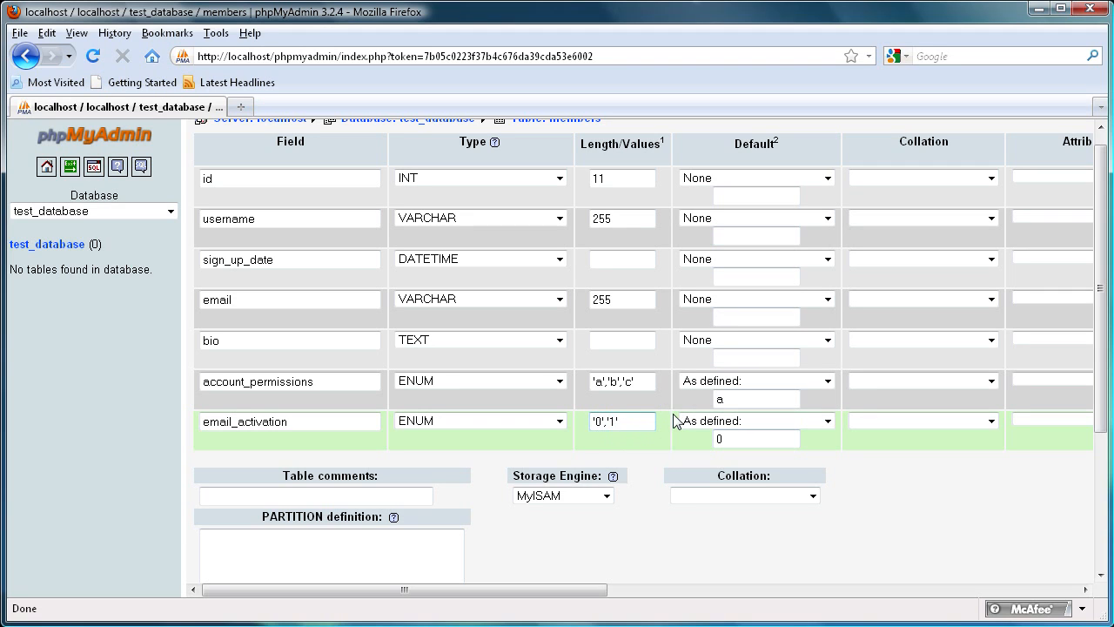
{"action": "left_click", "coordinate": [279, 425]}
{"action": "left_click", "coordinate": [616, 424]}
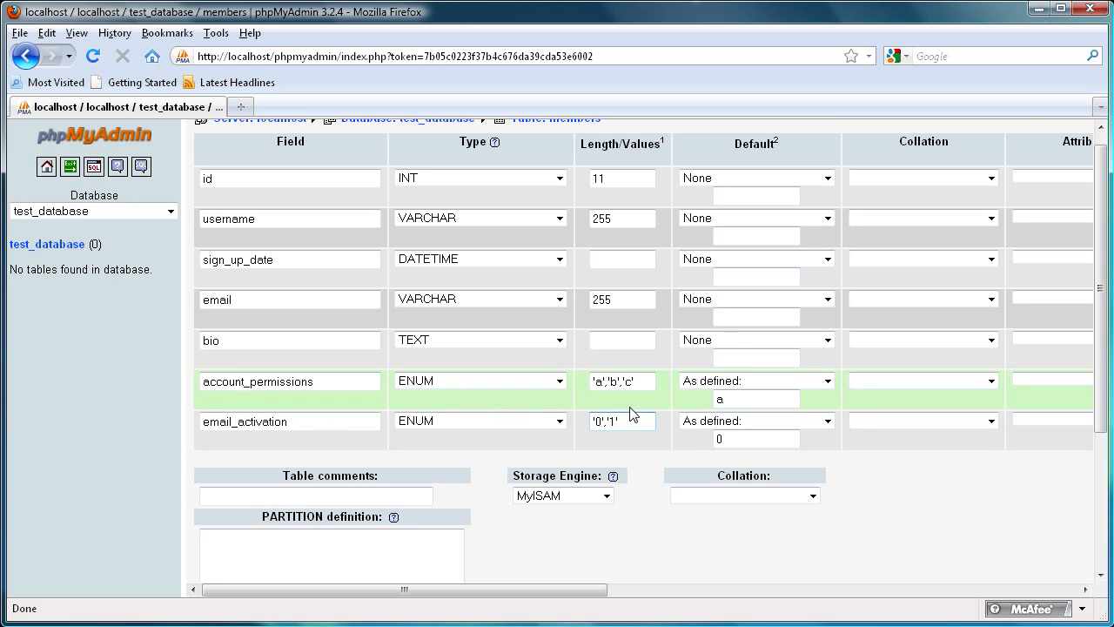
{"action": "left_click", "coordinate": [292, 427]}
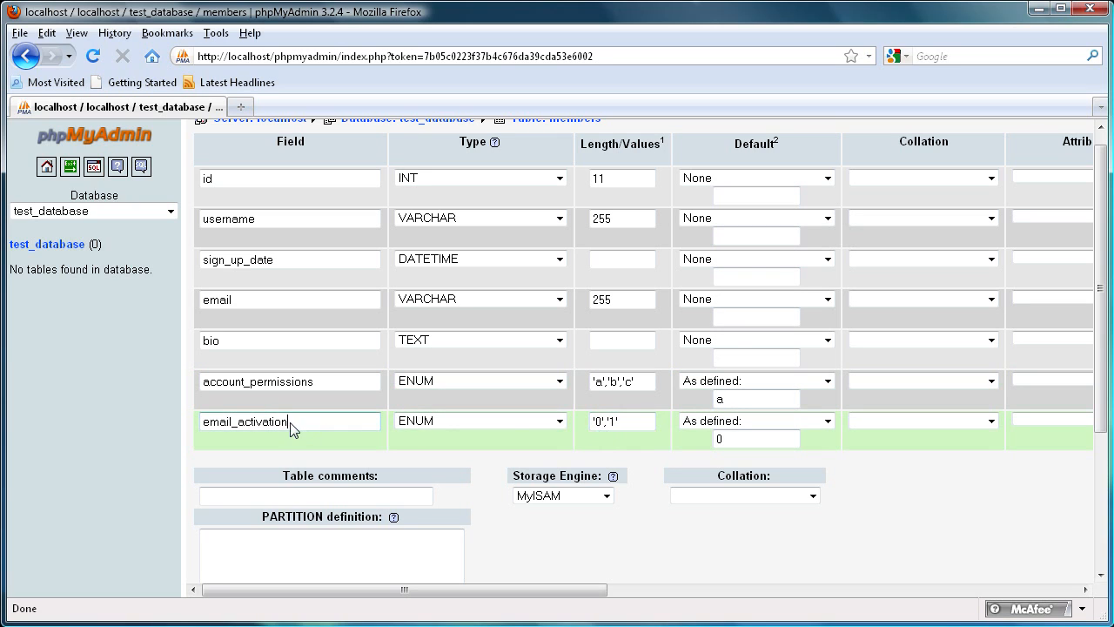
{"action": "double_click", "coordinate": [613, 423]}
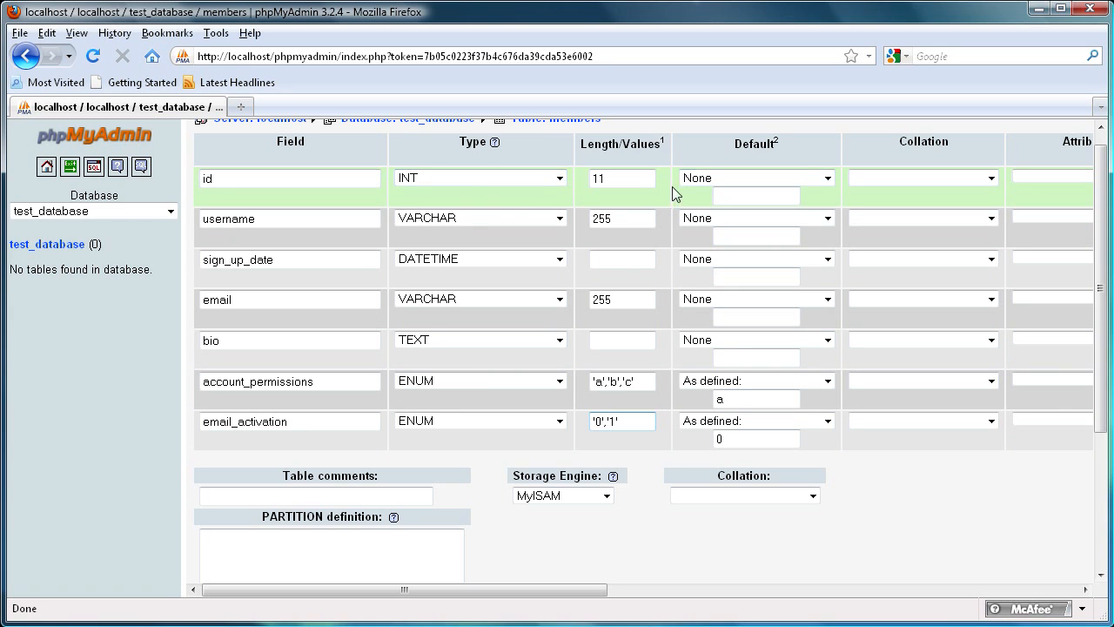
{"action": "left_click", "coordinate": [559, 180]}
{"action": "left_click_drag", "start_coordinate": [559, 208], "coordinate": [570, 187]}
{"action": "left_click", "coordinate": [548, 152]}
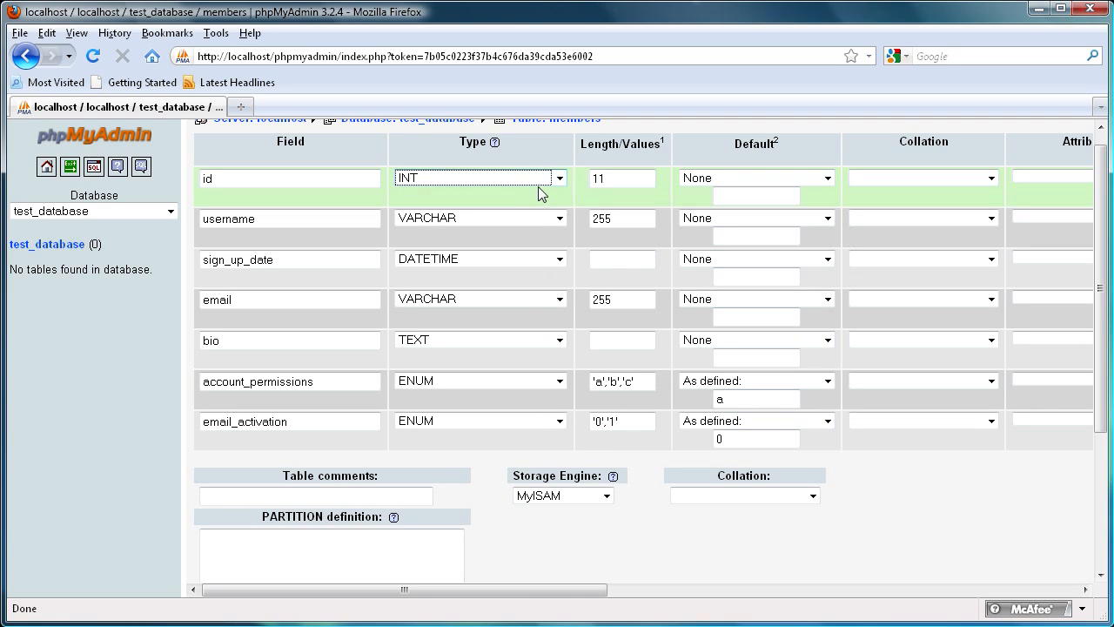
{"action": "left_click", "coordinate": [405, 195]}
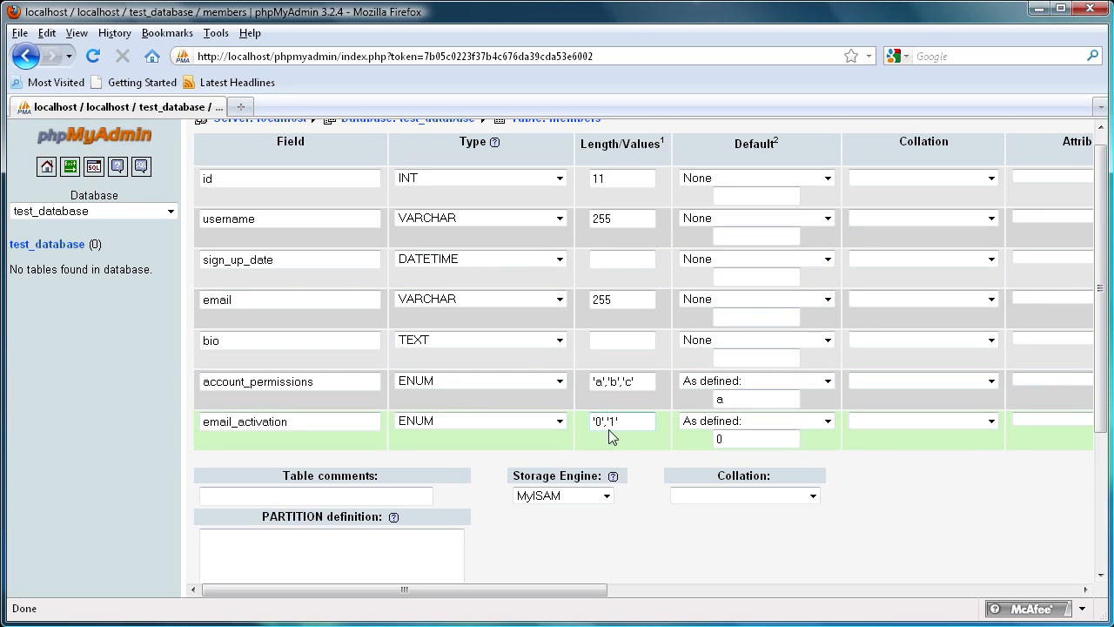
{"action": "left_click_drag", "start_coordinate": [447, 592], "coordinate": [399, 607]}
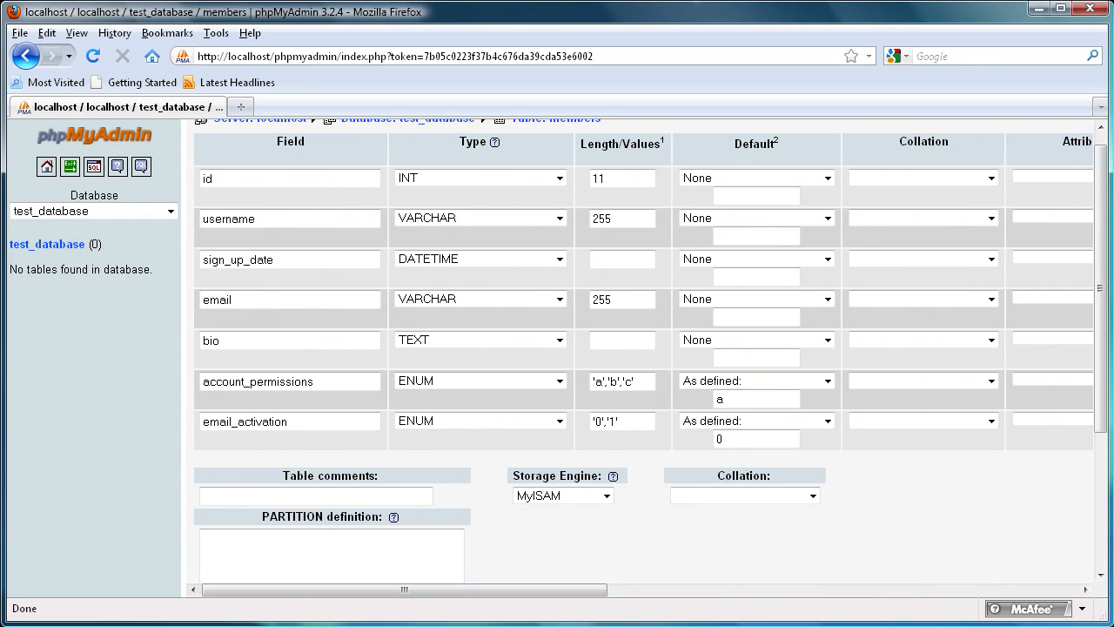
Step: Allow NULL values for the bio field
{"action": "left_click", "coordinate": [230, 346]}
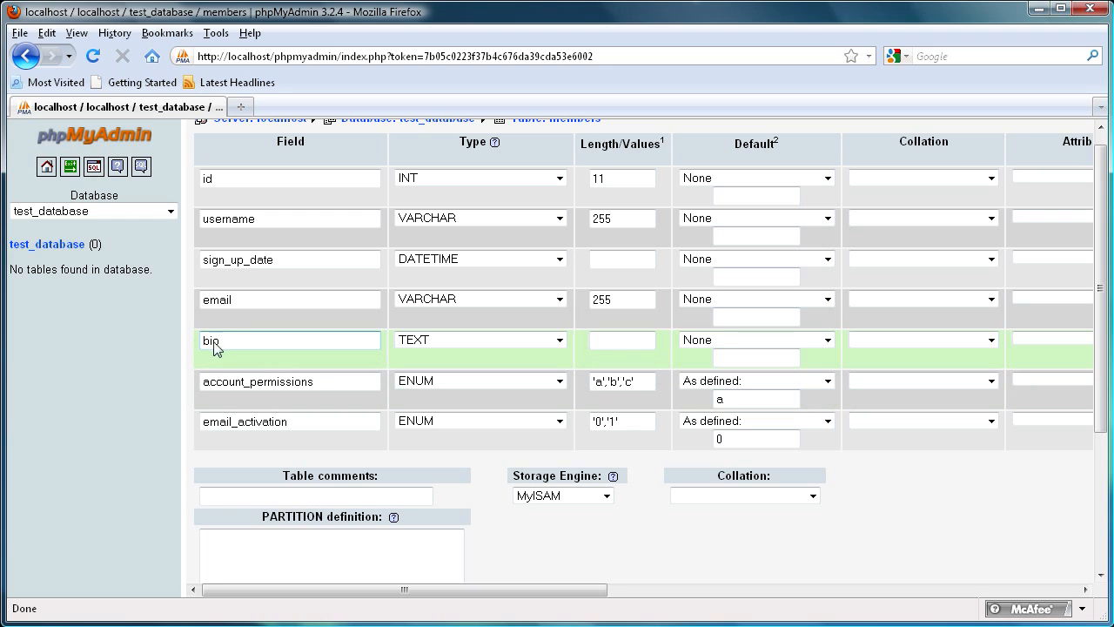
{"action": "left_click_drag", "start_coordinate": [341, 592], "coordinate": [608, 576]}
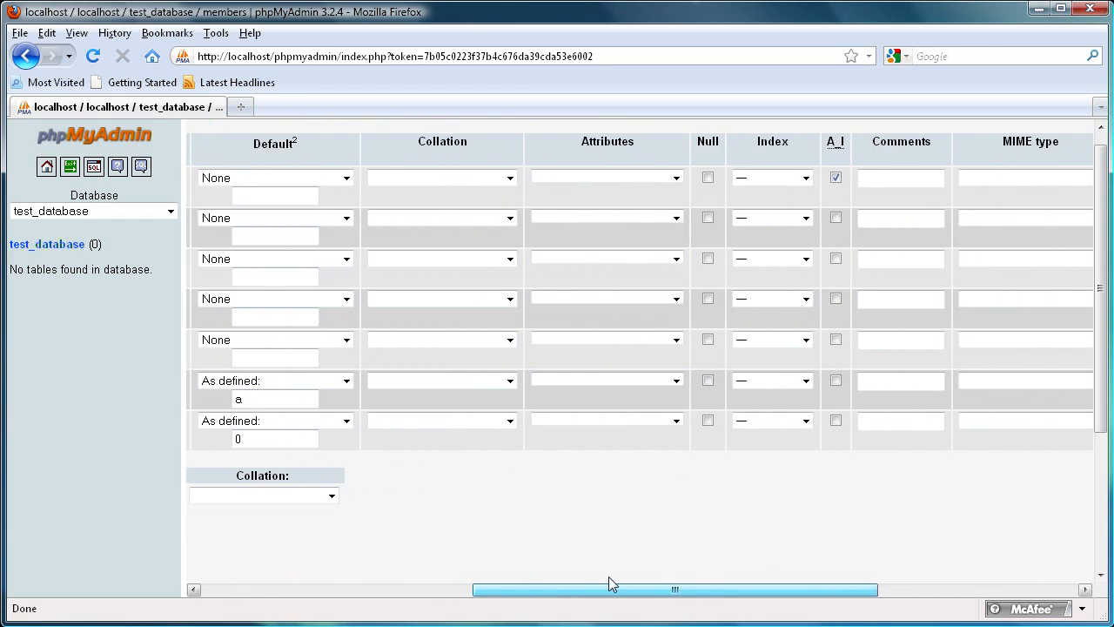
{"action": "left_click", "coordinate": [707, 339]}
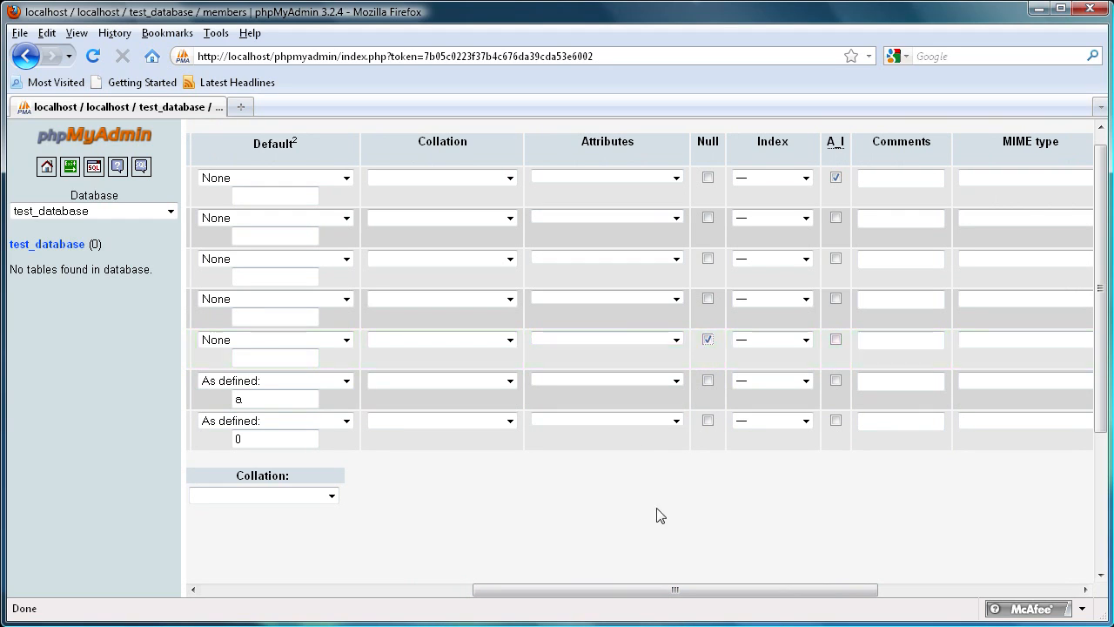
{"action": "mouse_move", "coordinate": [639, 592]}
{"action": "left_mouse_down"}
{"action": "mouse_move", "coordinate": [622, 594]}
{"action": "mouse_move", "coordinate": [652, 600]}
{"action": "left_mouse_up"}
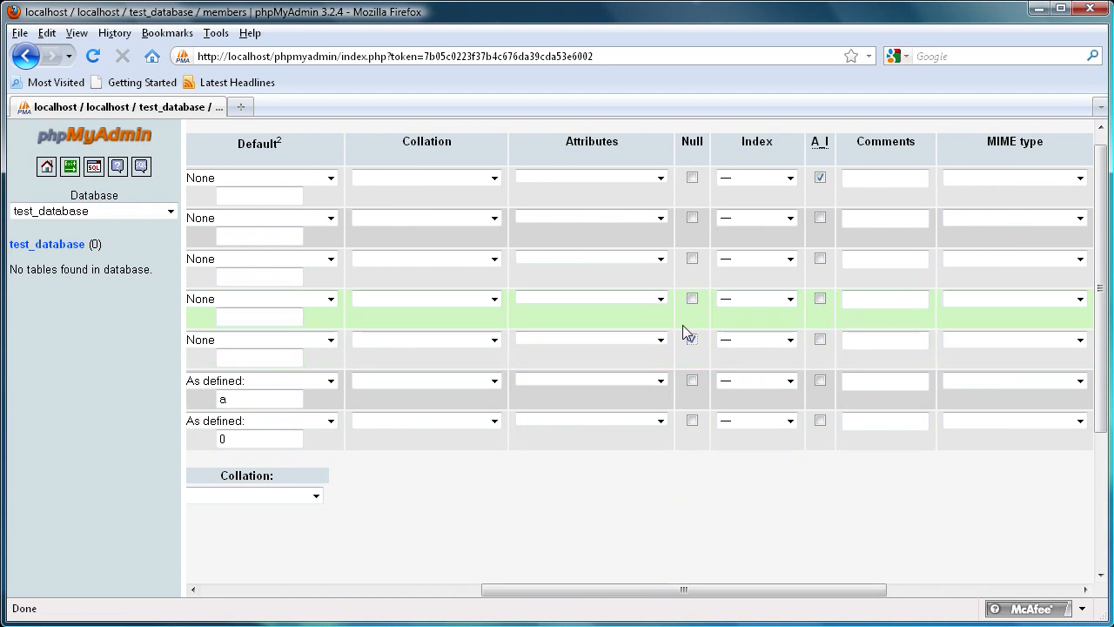
{"action": "left_click_drag", "start_coordinate": [644, 591], "coordinate": [338, 597]}
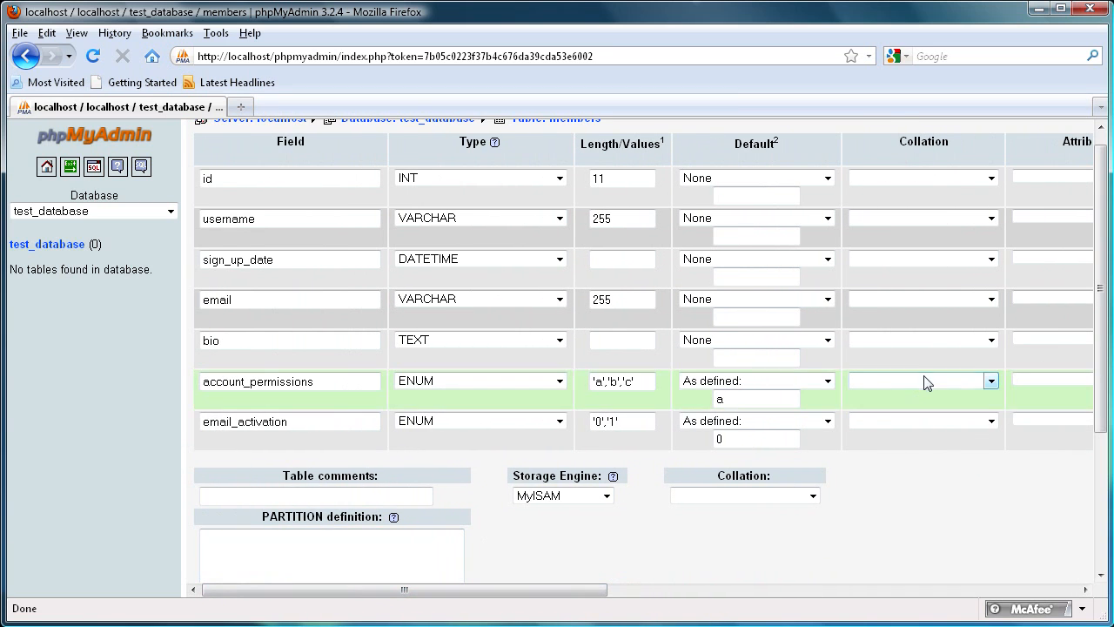
Step: Save the members table and review the generated CREATE TABLE query
{"action": "left_click_drag", "start_coordinate": [1097, 418], "coordinate": [1095, 495]}
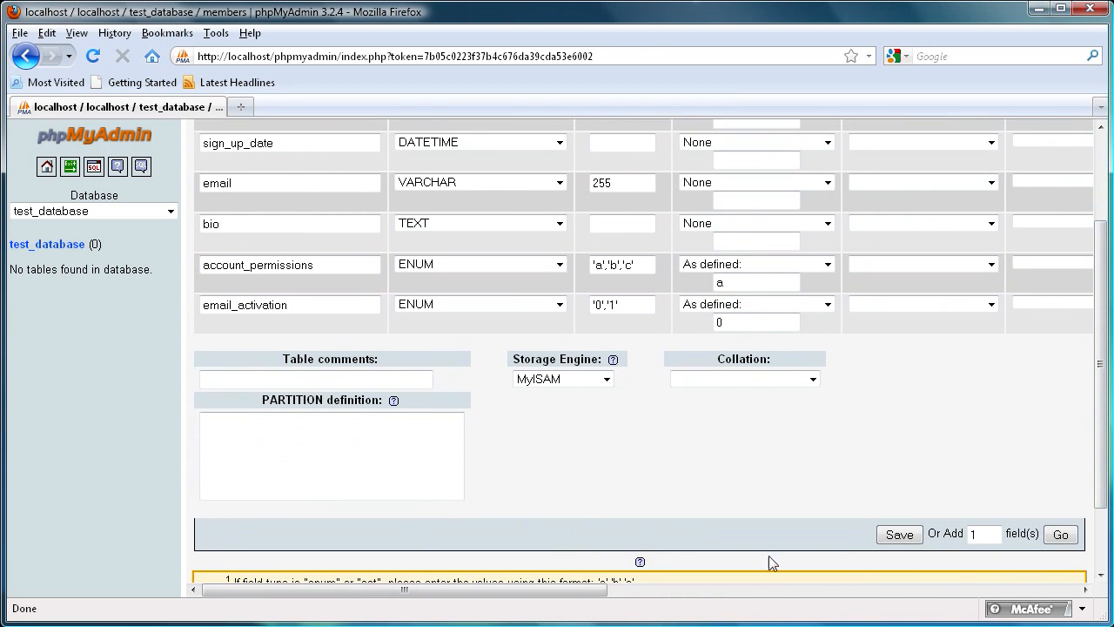
{"action": "left_click_drag", "start_coordinate": [488, 595], "coordinate": [615, 601]}
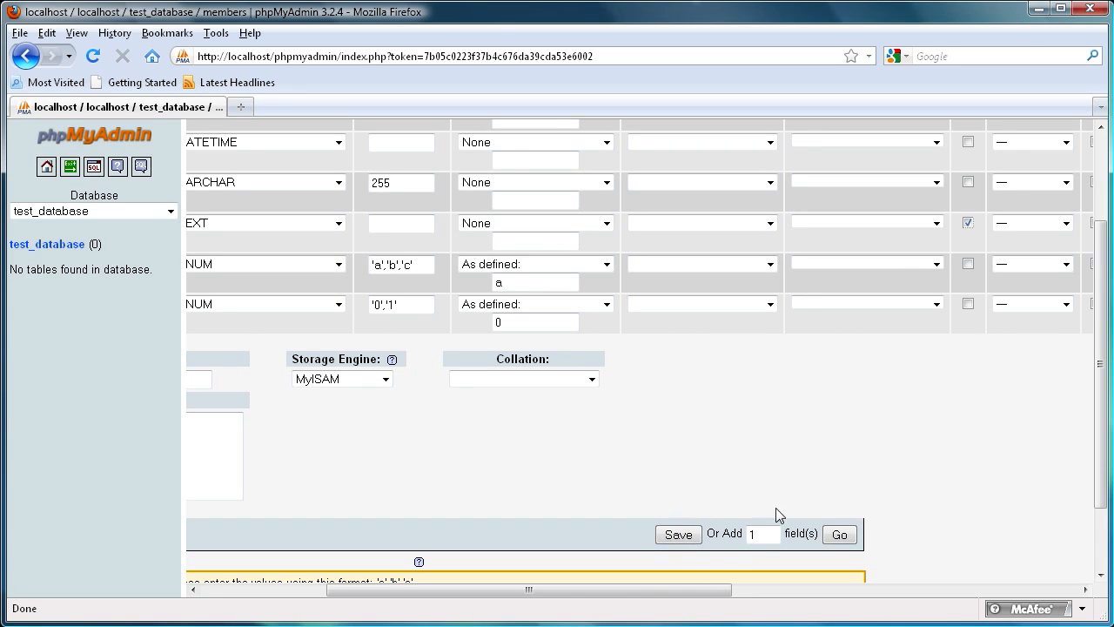
{"action": "left_click_drag", "start_coordinate": [747, 537], "coordinate": [745, 538]}
{"action": "left_click", "coordinate": [675, 536]}
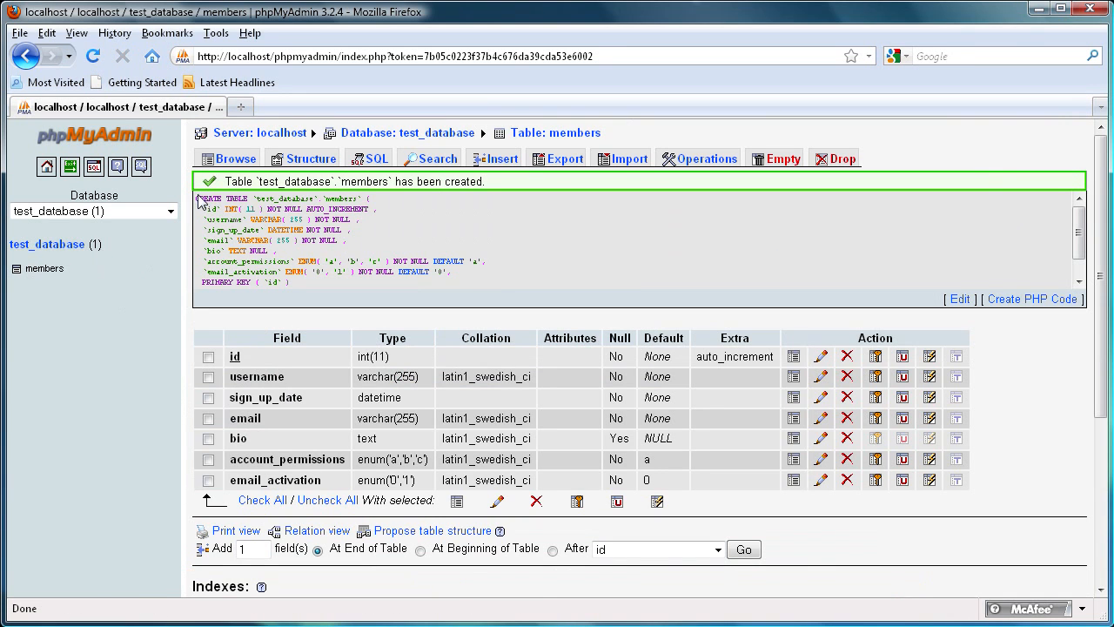
{"action": "left_click_drag", "start_coordinate": [213, 212], "coordinate": [303, 305]}
{"action": "left_click", "coordinate": [299, 275]}
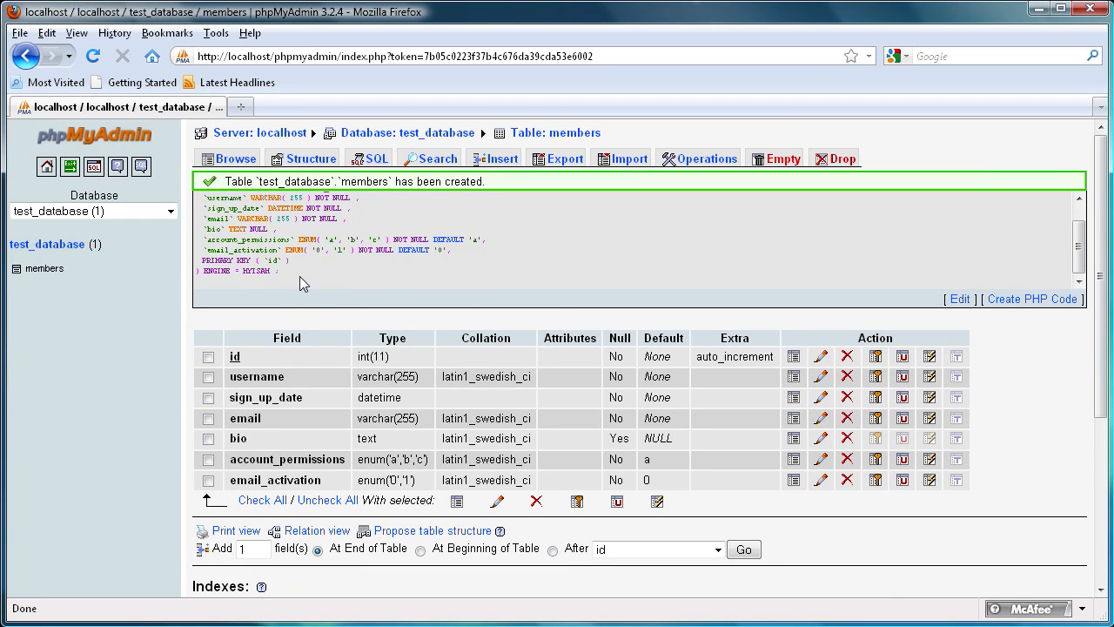
Step: Select and scroll through the generated CREATE TABLE query text
{"action": "left_click_drag", "start_coordinate": [248, 263], "coordinate": [174, 184]}
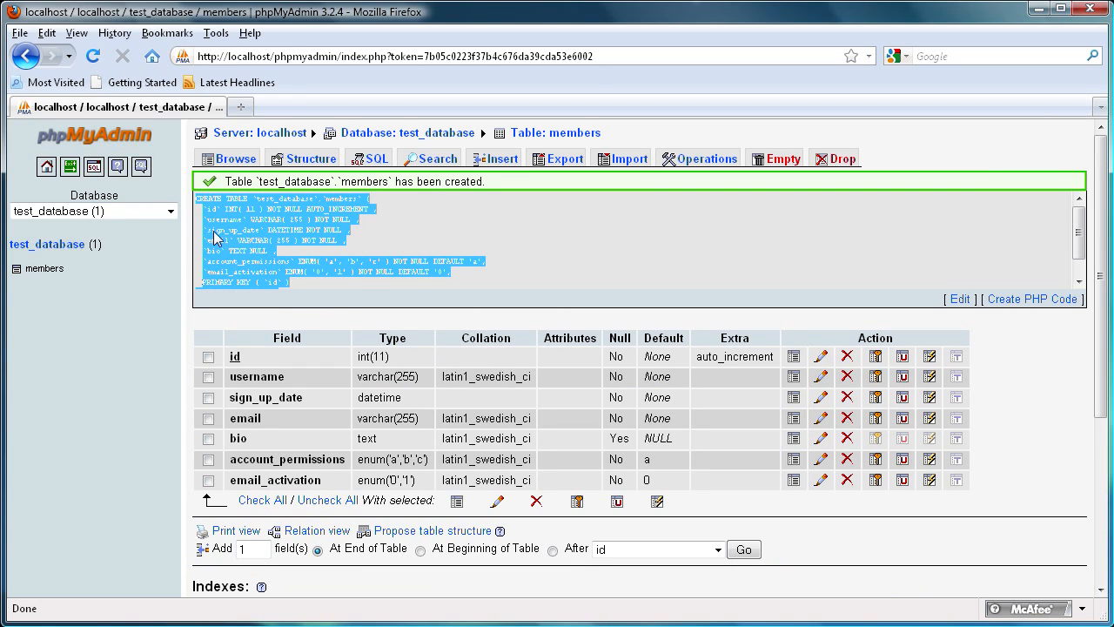
{"action": "left_click", "coordinate": [412, 268]}
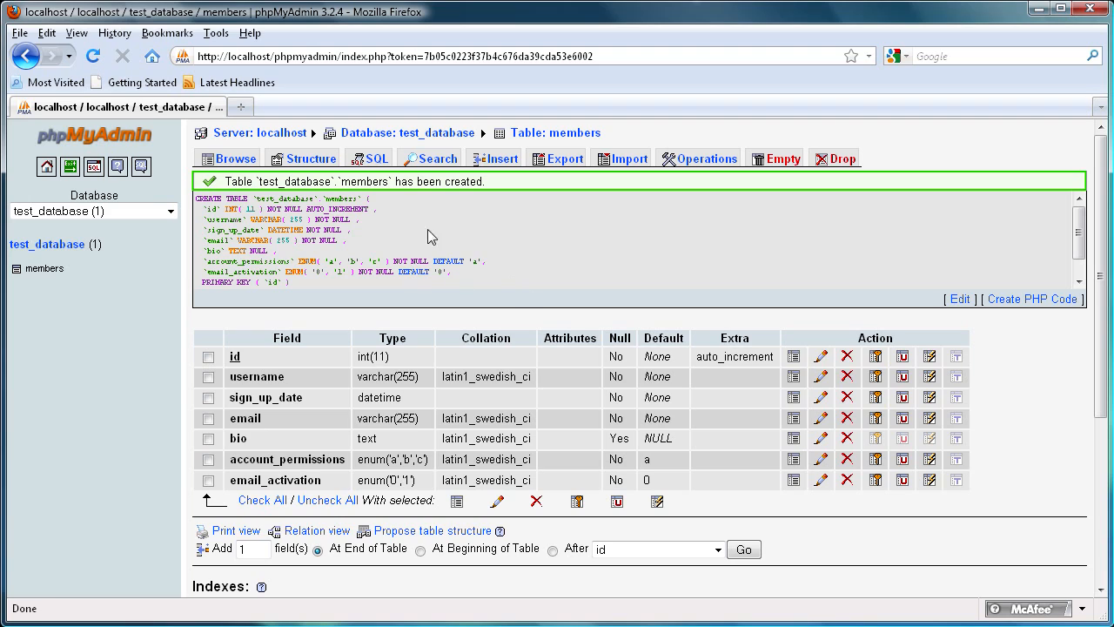
{"action": "mouse_move", "coordinate": [1079, 229]}
{"action": "left_mouse_down"}
{"action": "mouse_move", "coordinate": [1080, 244]}
{"action": "mouse_move", "coordinate": [1080, 226]}
{"action": "left_mouse_up"}
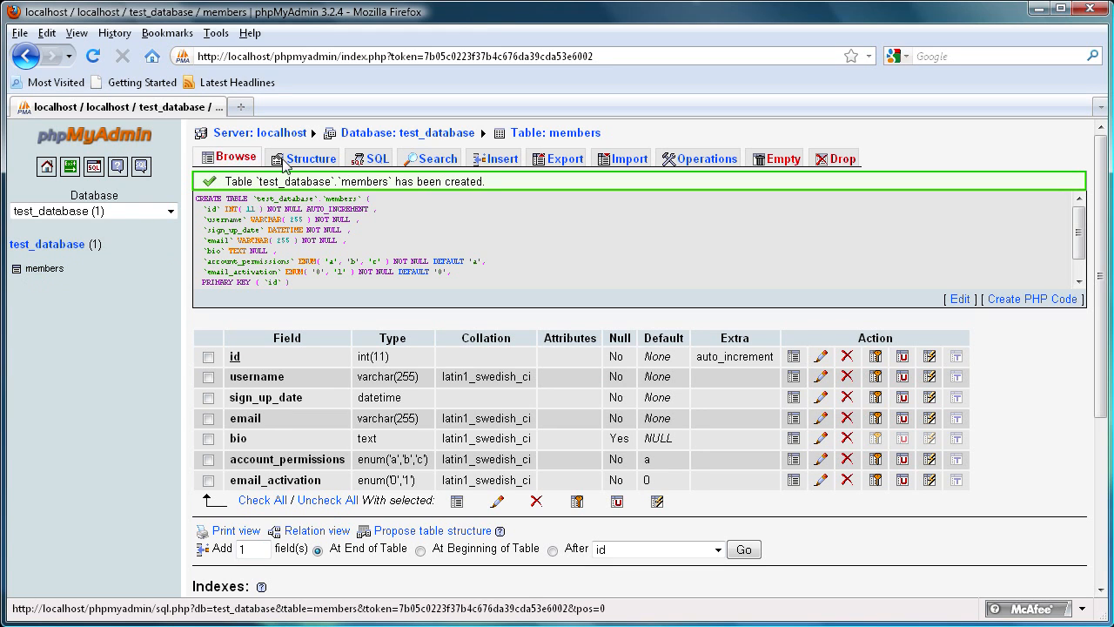
Step: Open the members table structure and rename the bio field to bio_member
{"action": "left_click", "coordinate": [59, 244]}
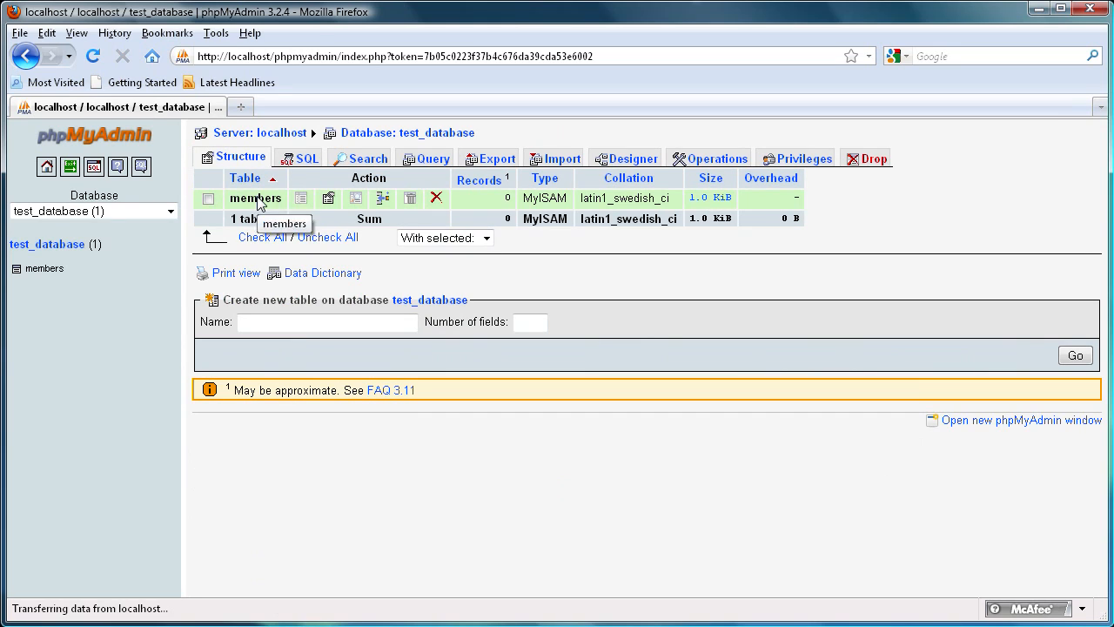
{"action": "left_click", "coordinate": [43, 270]}
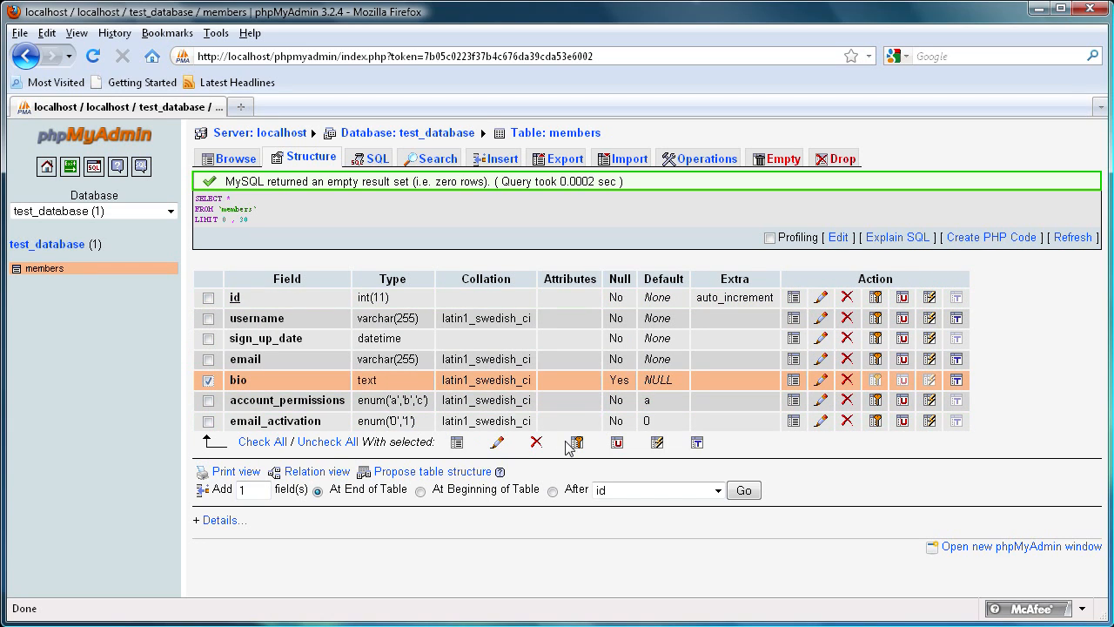
{"action": "left_click", "coordinate": [498, 445]}
{"action": "left_click", "coordinate": [372, 164]}
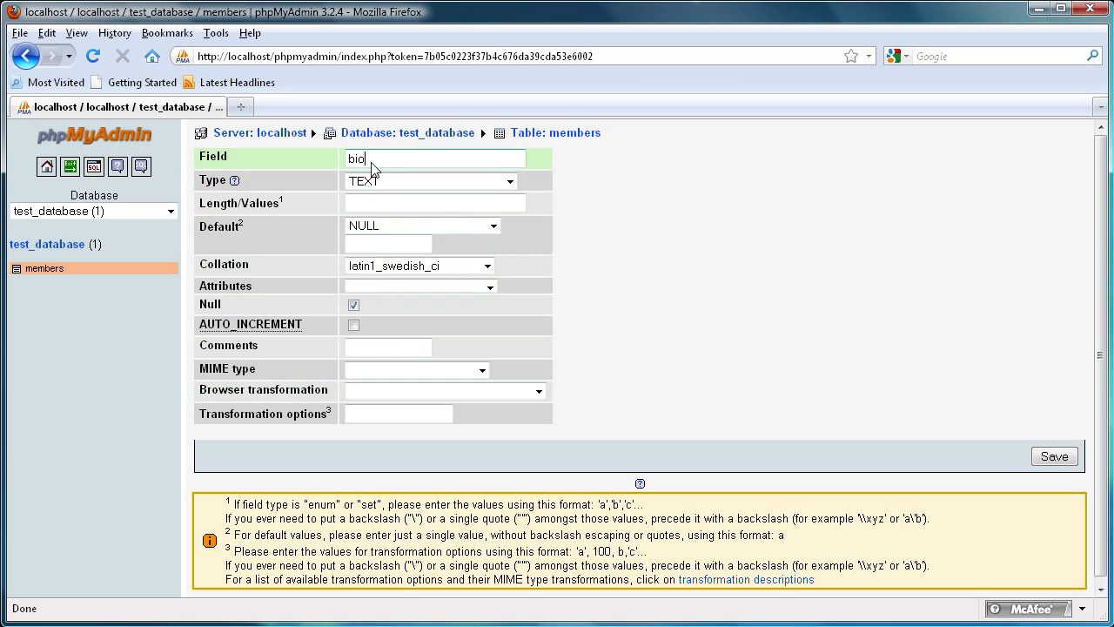
{"action": "type", "text": "_member"}
{"action": "left_click", "coordinate": [1054, 456]}
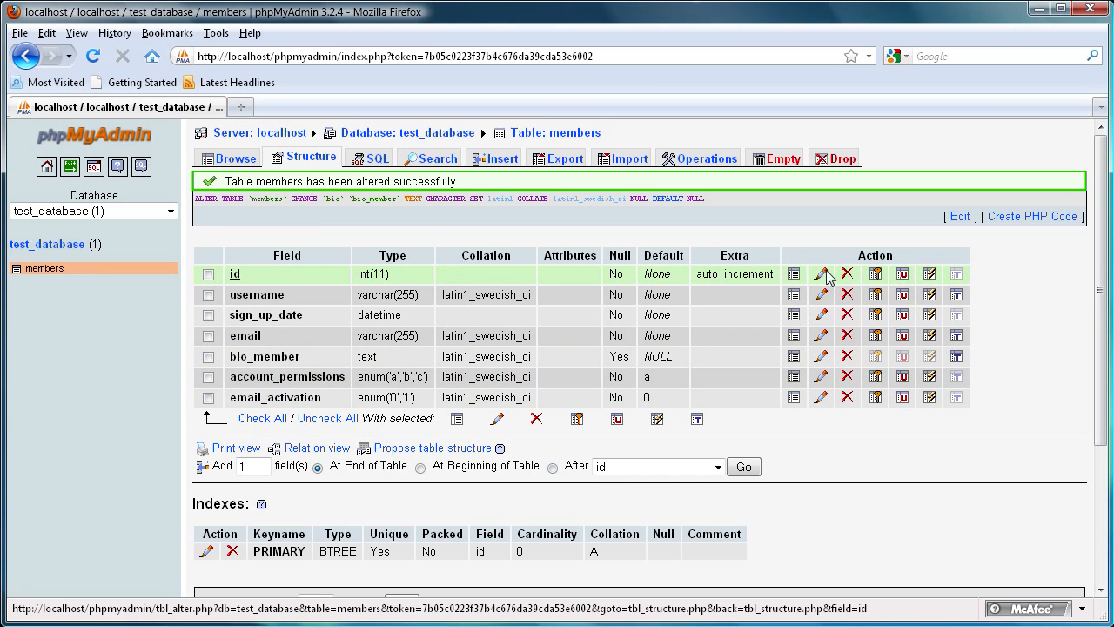
{"action": "left_click", "coordinate": [97, 137]}
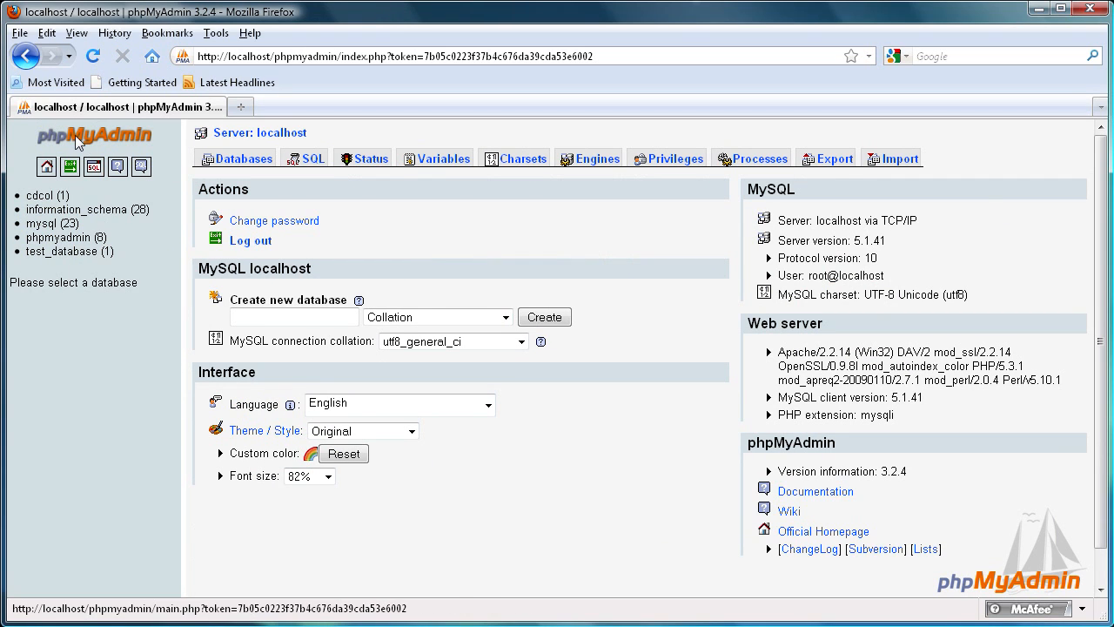
{"action": "left_click", "coordinate": [217, 158]}
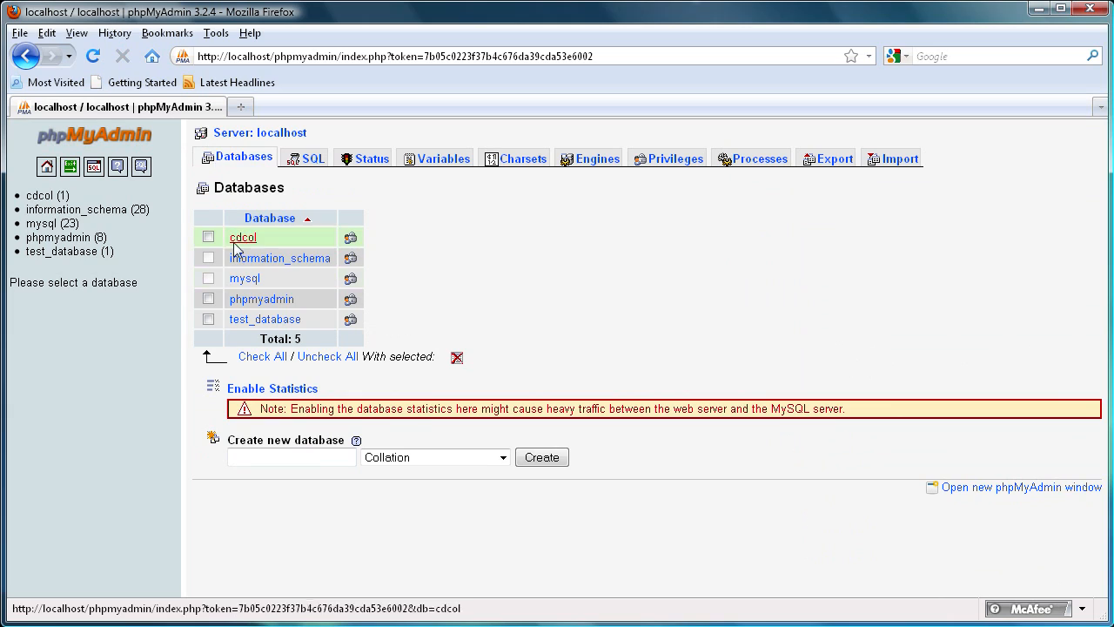
{"action": "left_click", "coordinate": [208, 320]}
{"action": "left_click", "coordinate": [208, 298]}
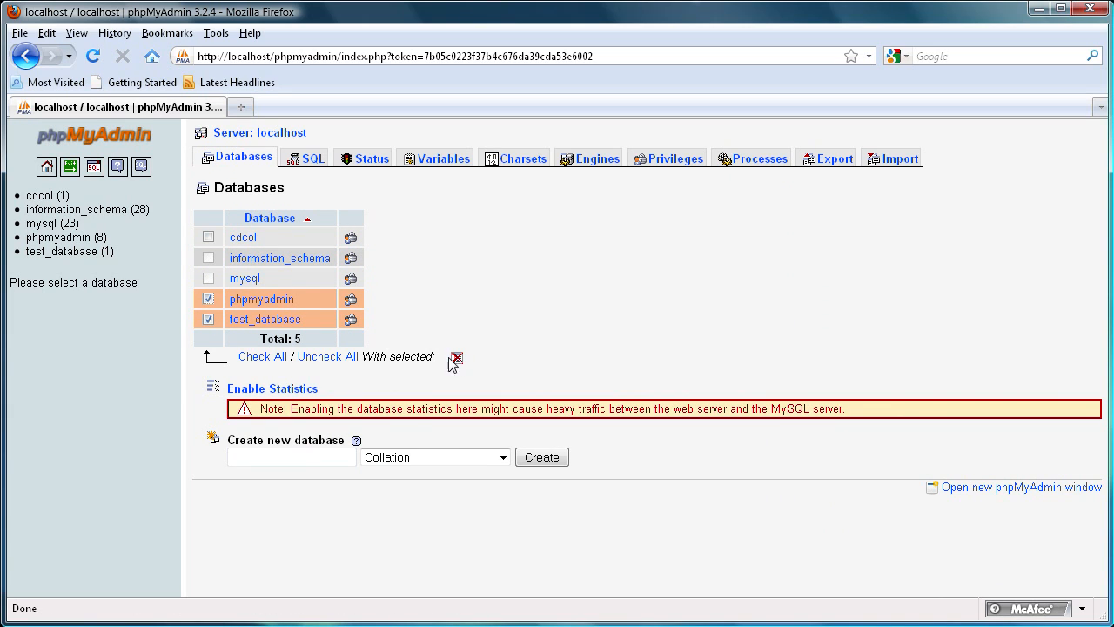
{"action": "left_click", "coordinate": [208, 319]}
{"action": "left_click", "coordinate": [208, 298]}
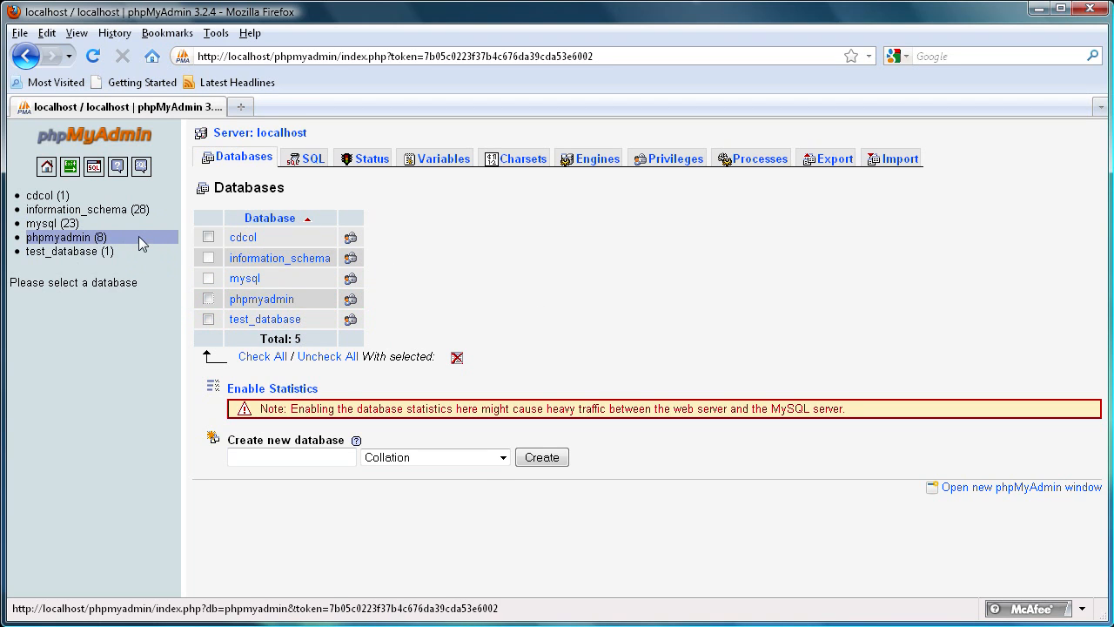
Step: Open the test_database database overview
{"action": "left_click", "coordinate": [70, 252]}
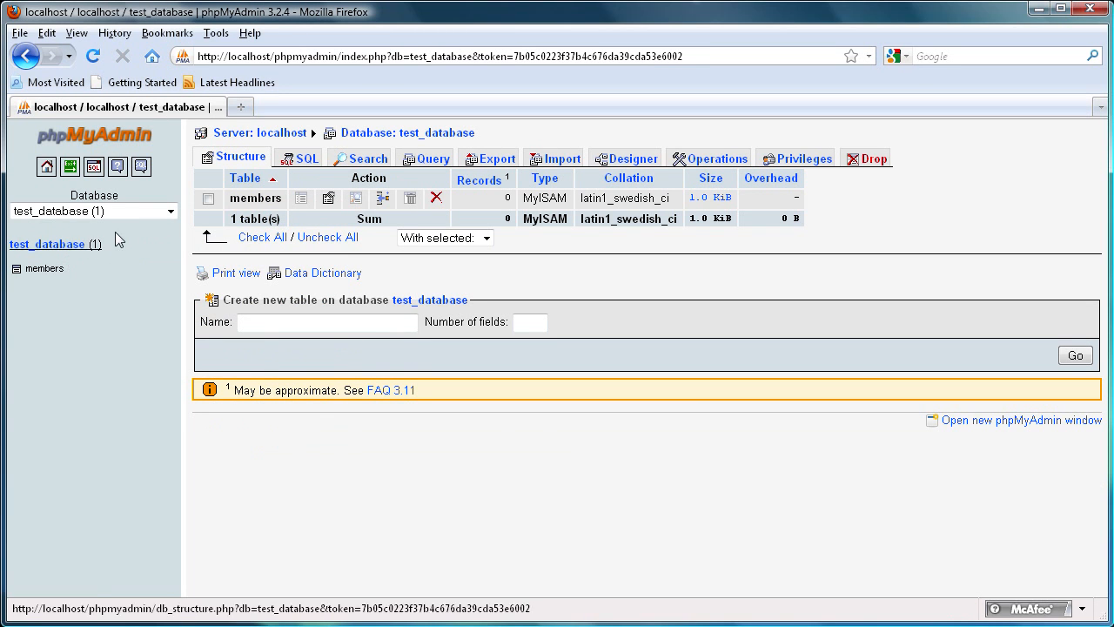